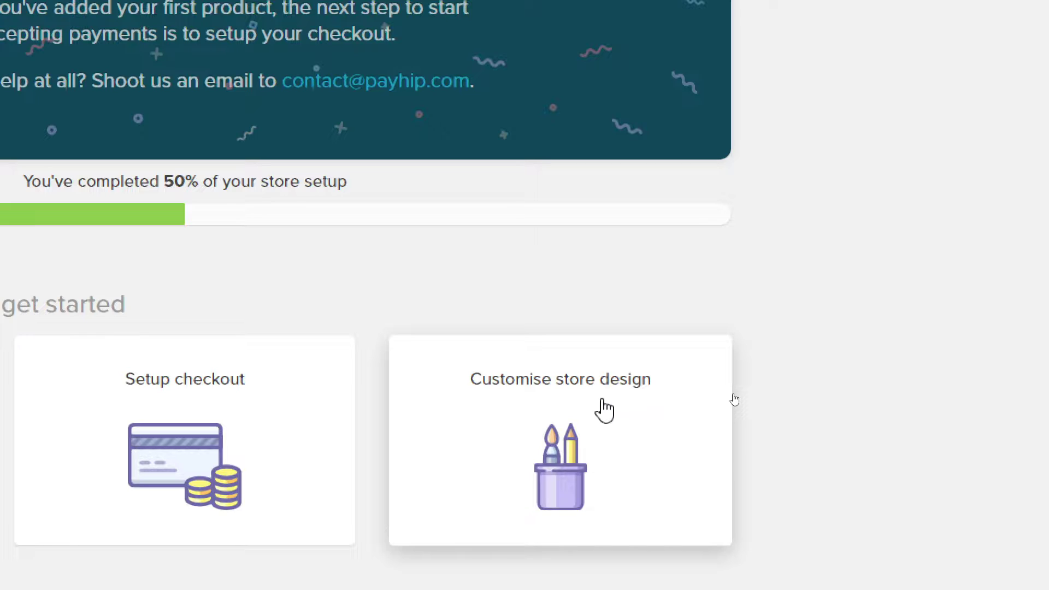
- Launch the store design editor from the dashboard's Customise store design card
{"action": "scroll", "coordinate": [832, 503], "scroll_direction": "down", "scroll_amount": 1}
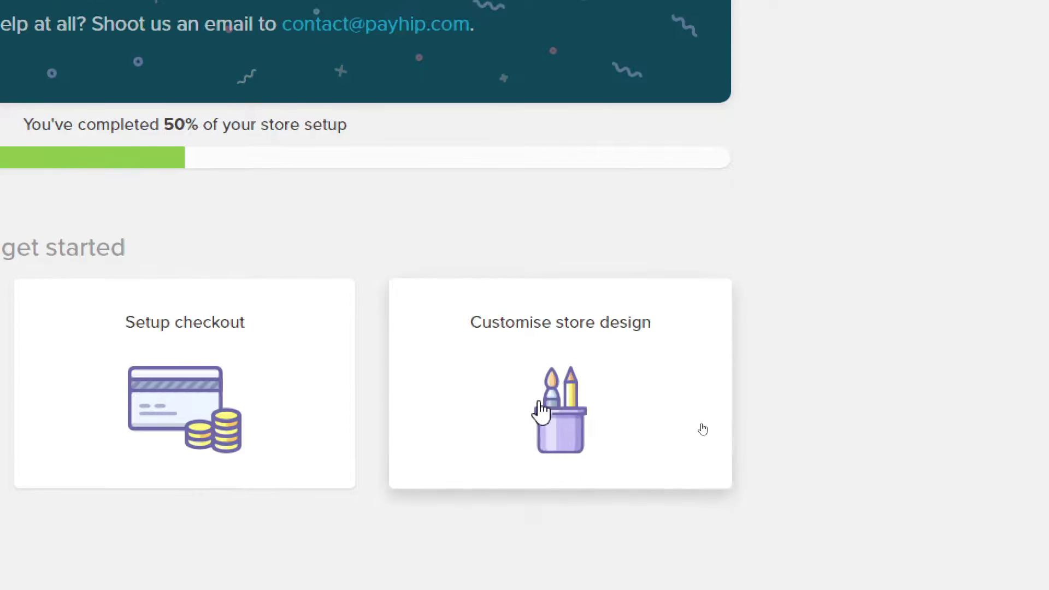
{"action": "left_click", "coordinate": [558, 396]}
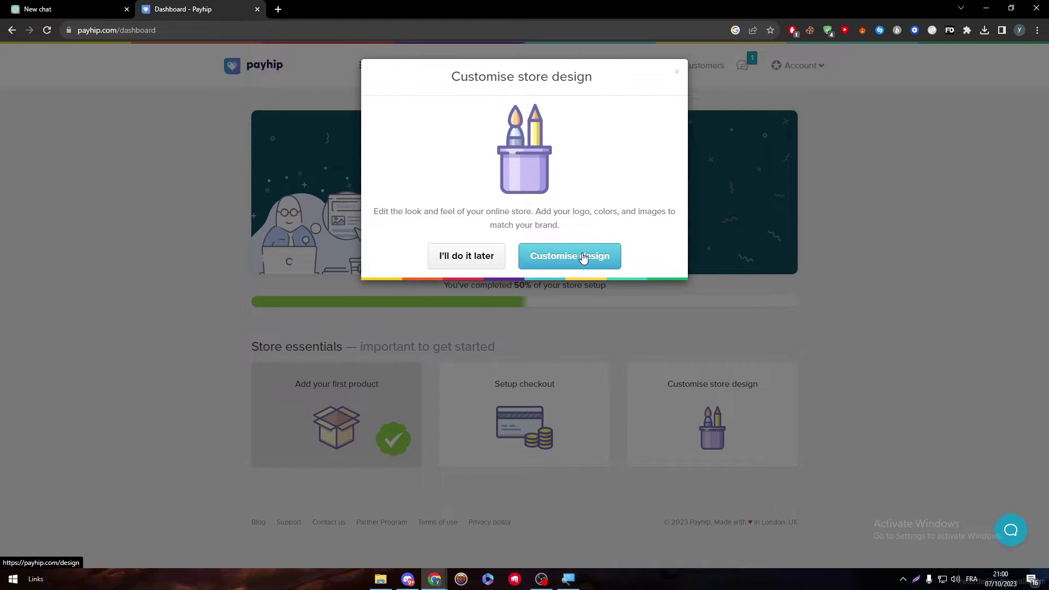
{"action": "left_click", "coordinate": [584, 258]}
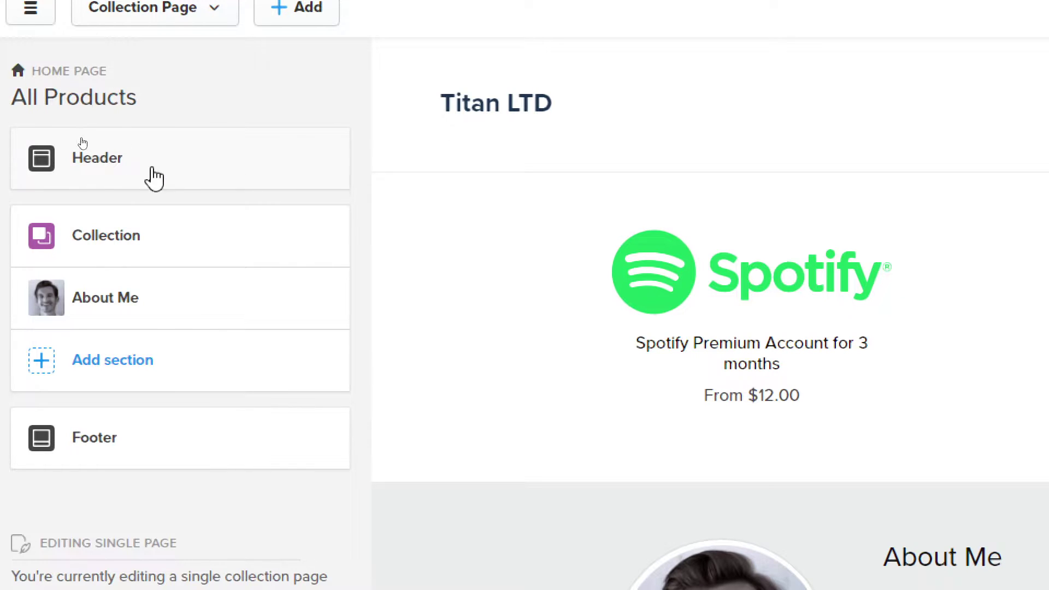
- Open the Header Section options from the store builder's section list
{"action": "left_click", "coordinate": [109, 176]}
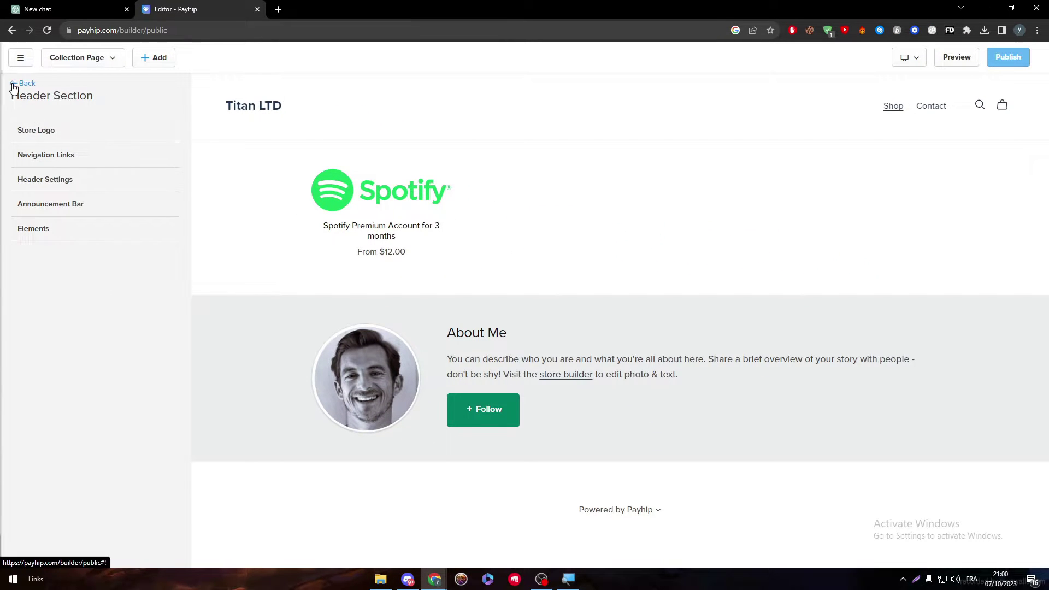
{"action": "left_click_drag", "start_coordinate": [204, 92], "coordinate": [1003, 114]}
{"action": "left_click", "coordinate": [1027, 115]}
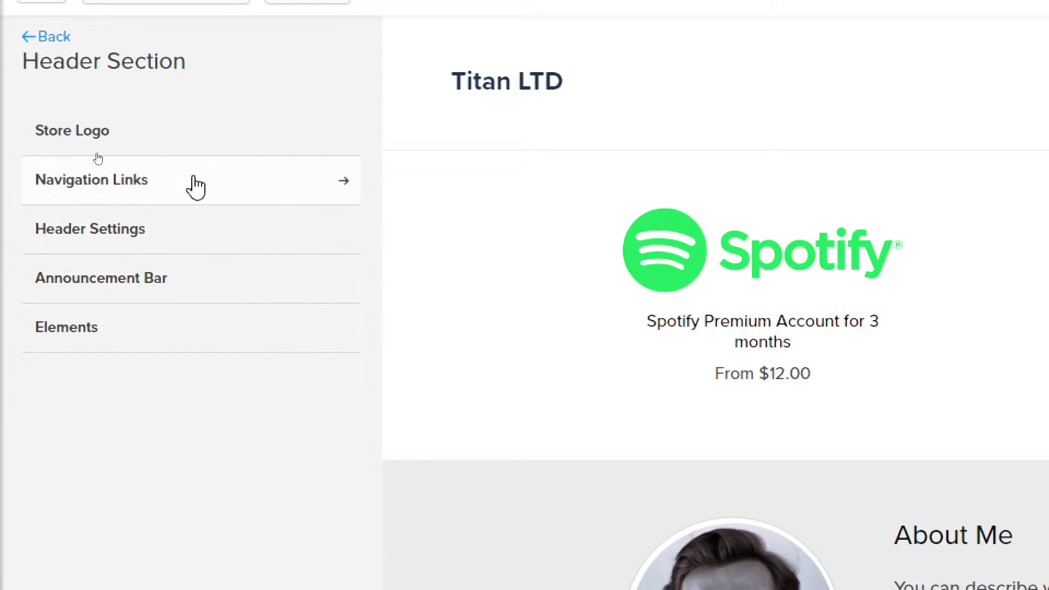
- Open the header's navigation link editor and start, then cancel, a new link
{"action": "left_click", "coordinate": [234, 200]}
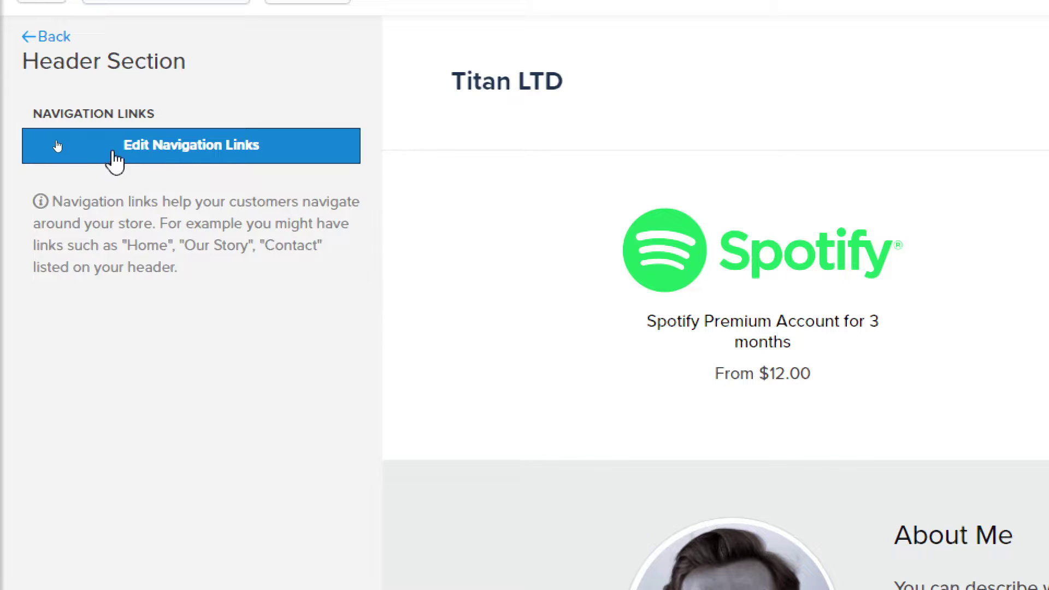
{"action": "left_click", "coordinate": [200, 159]}
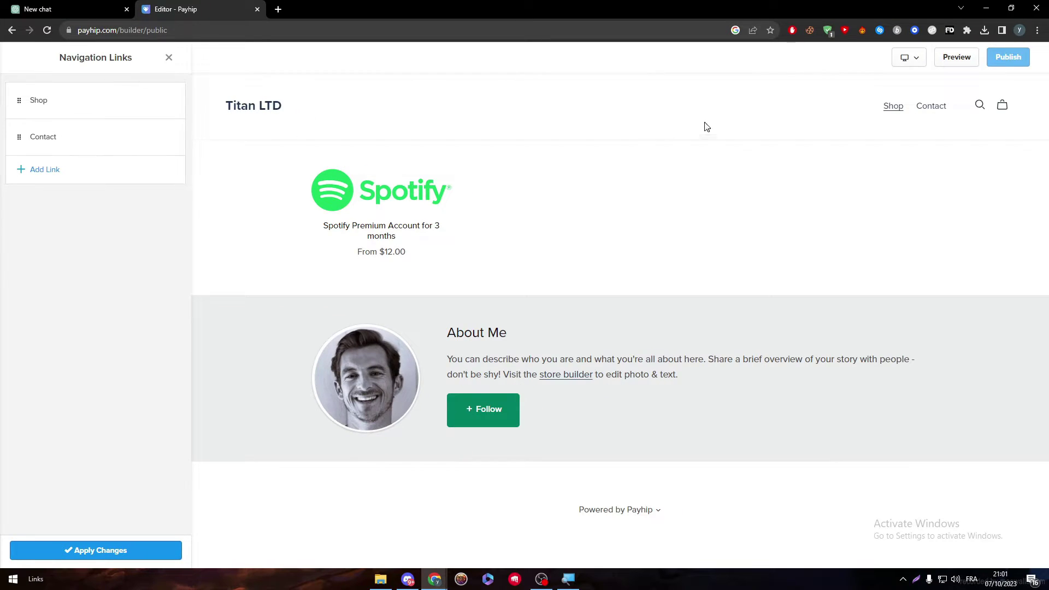
{"action": "left_click_drag", "start_coordinate": [848, 104], "coordinate": [948, 107]}
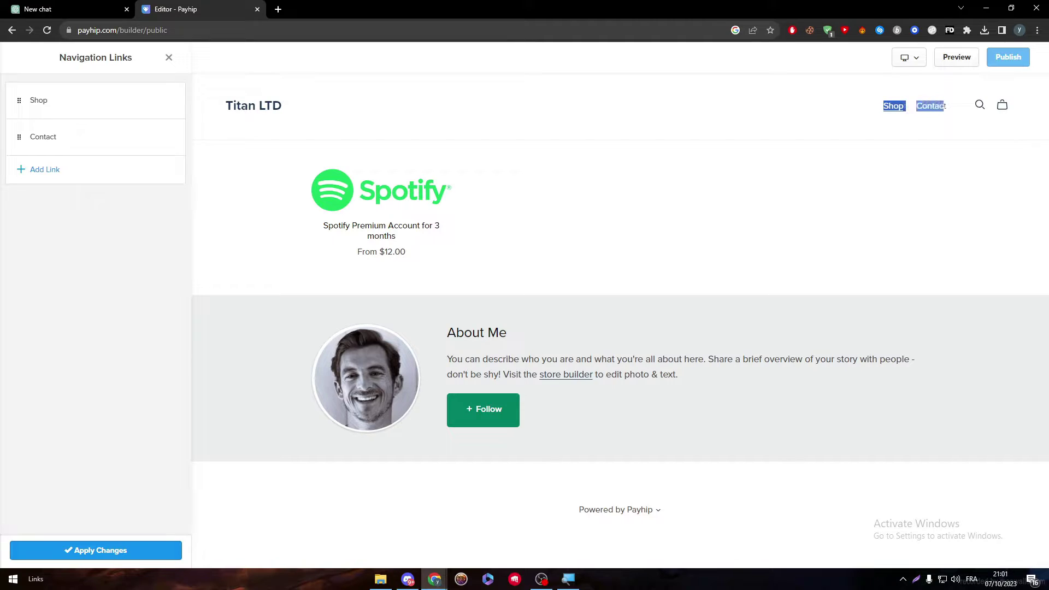
{"action": "left_click", "coordinate": [951, 108]}
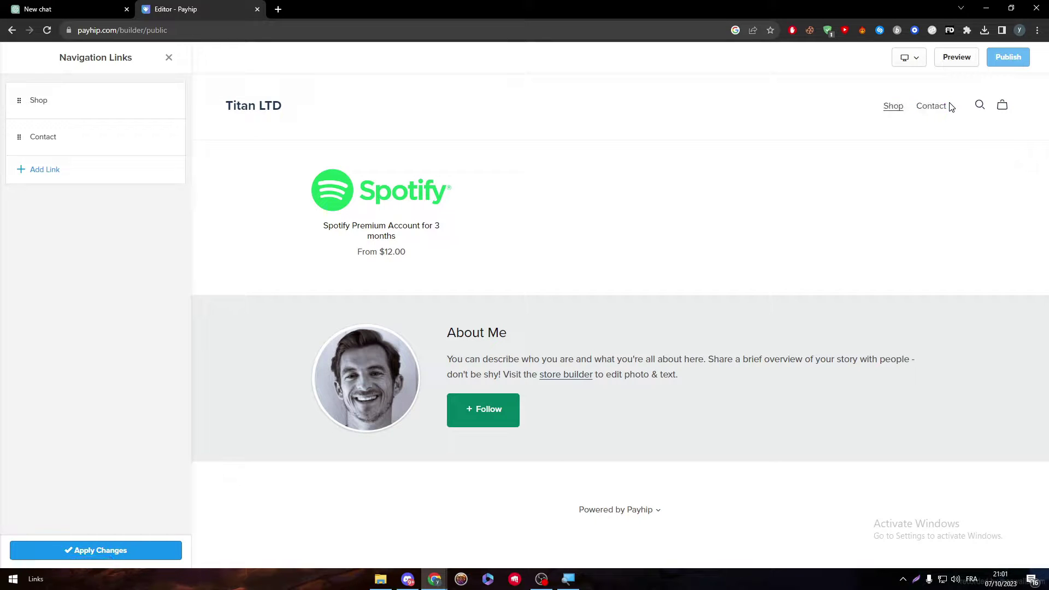
{"action": "left_click", "coordinate": [51, 171]}
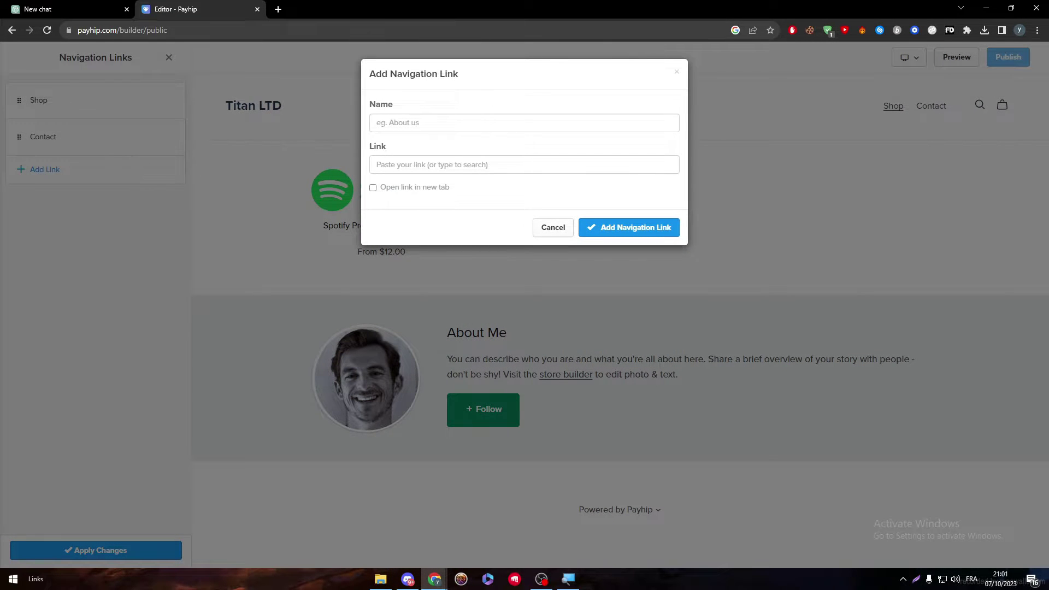
{"action": "left_click", "coordinate": [382, 123]}
{"action": "left_click", "coordinate": [677, 73]}
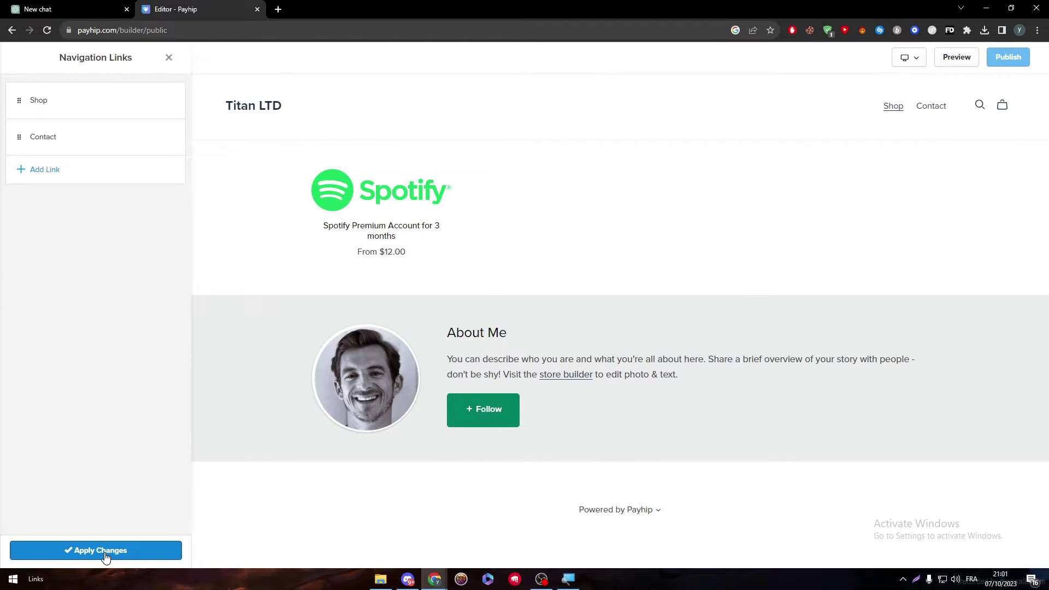
- Add a 'Home' navigation link to the Home Page that opens in a new tab
{"action": "left_click", "coordinate": [97, 170]}
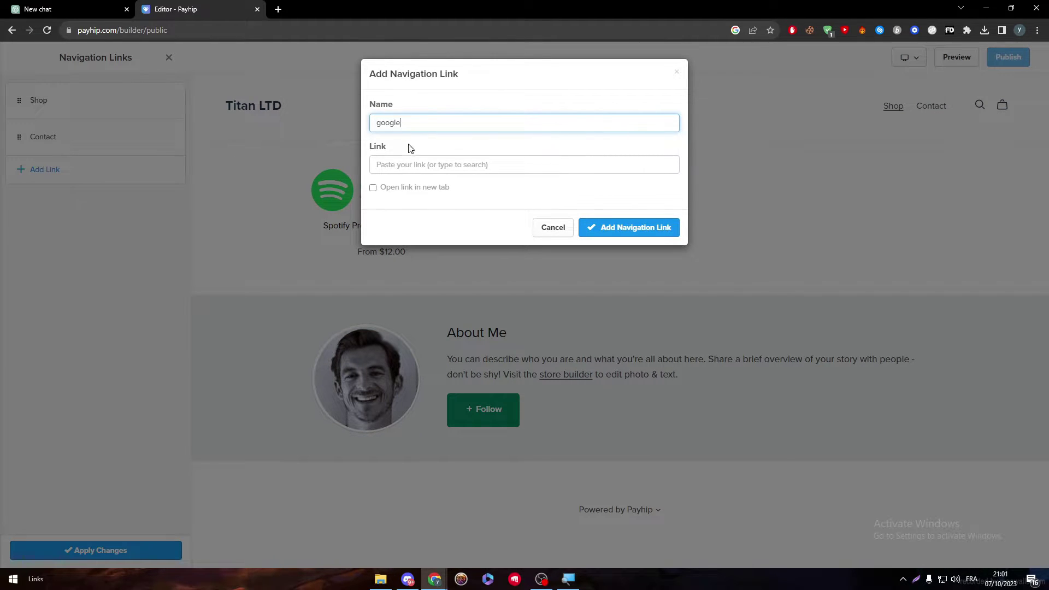
{"action": "left_click", "coordinate": [407, 164]}
{"action": "type", "text": "www.google.Com"}
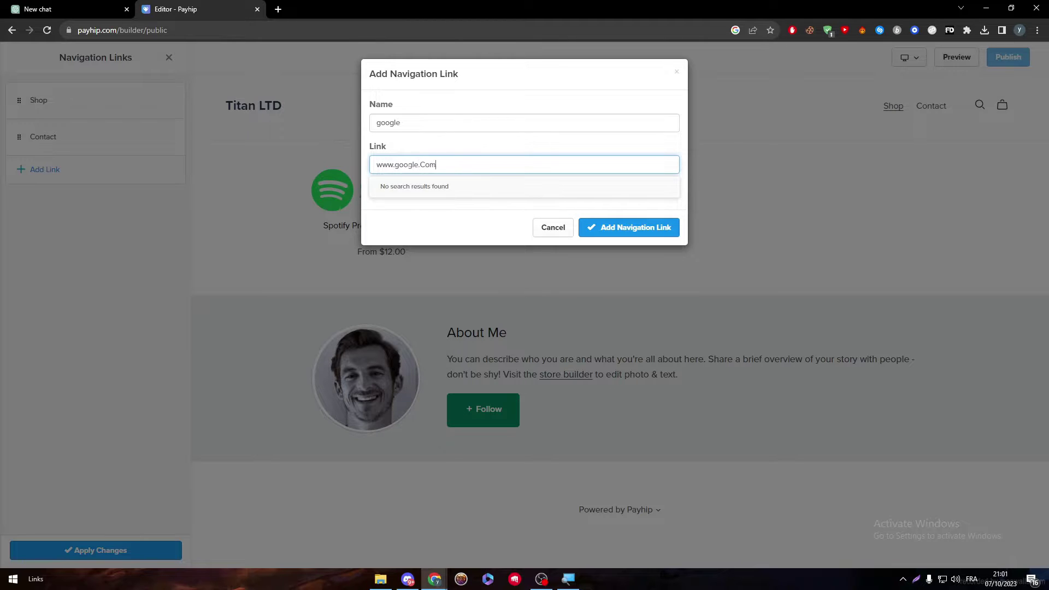
{"action": "double_click", "coordinate": [411, 165]}
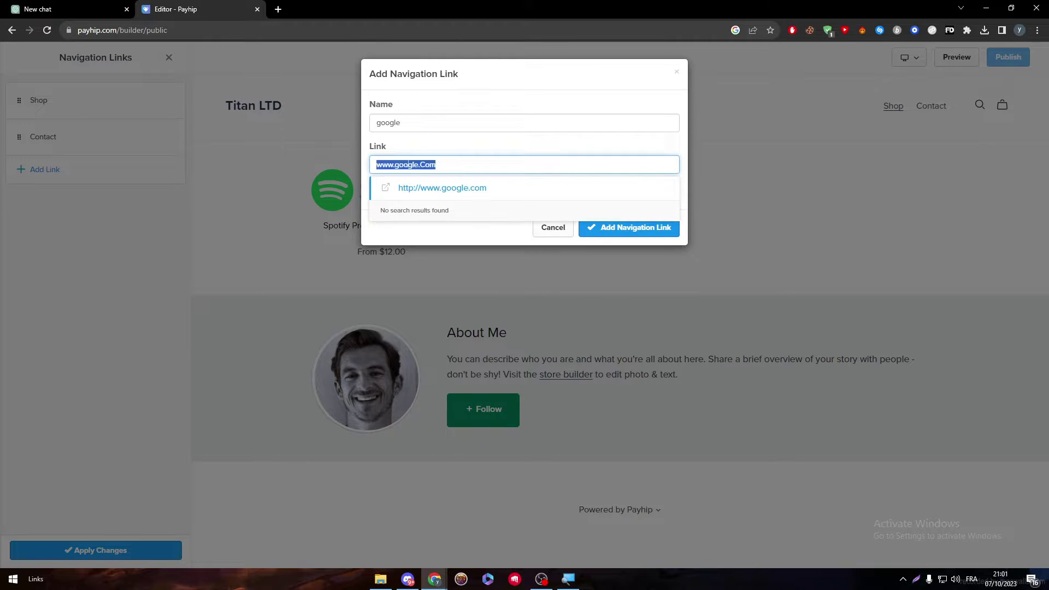
{"action": "key", "text": "BackSpace"}
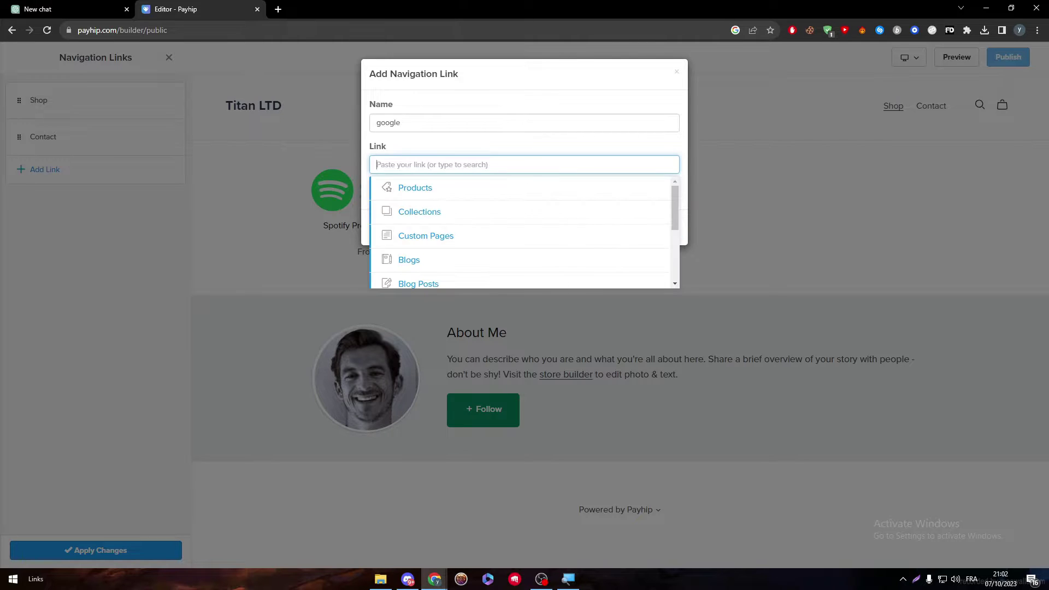
{"action": "left_click_drag", "start_coordinate": [677, 195], "coordinate": [677, 244]}
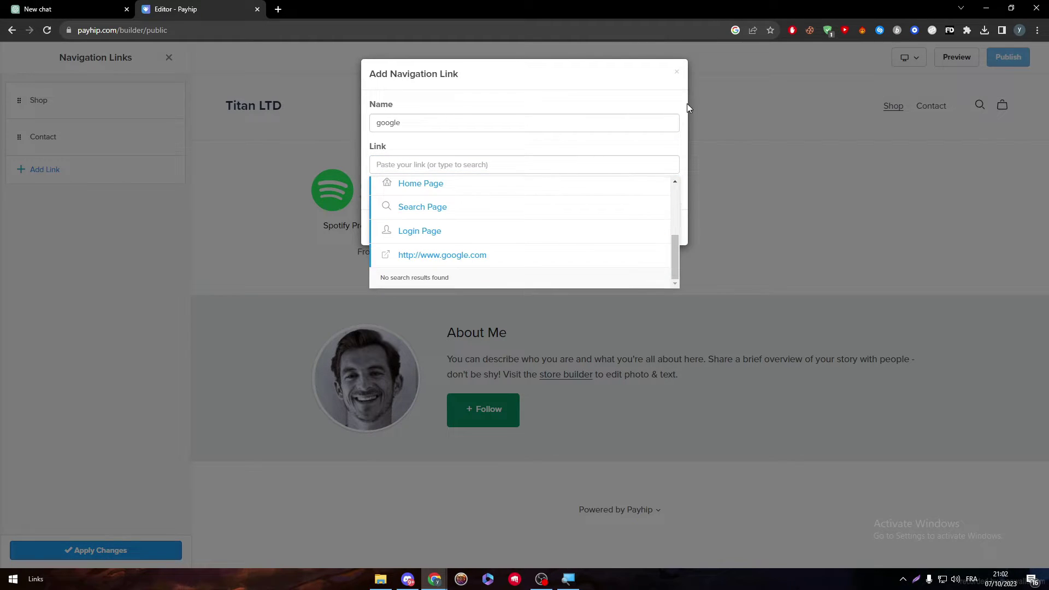
{"action": "left_click", "coordinate": [501, 188]}
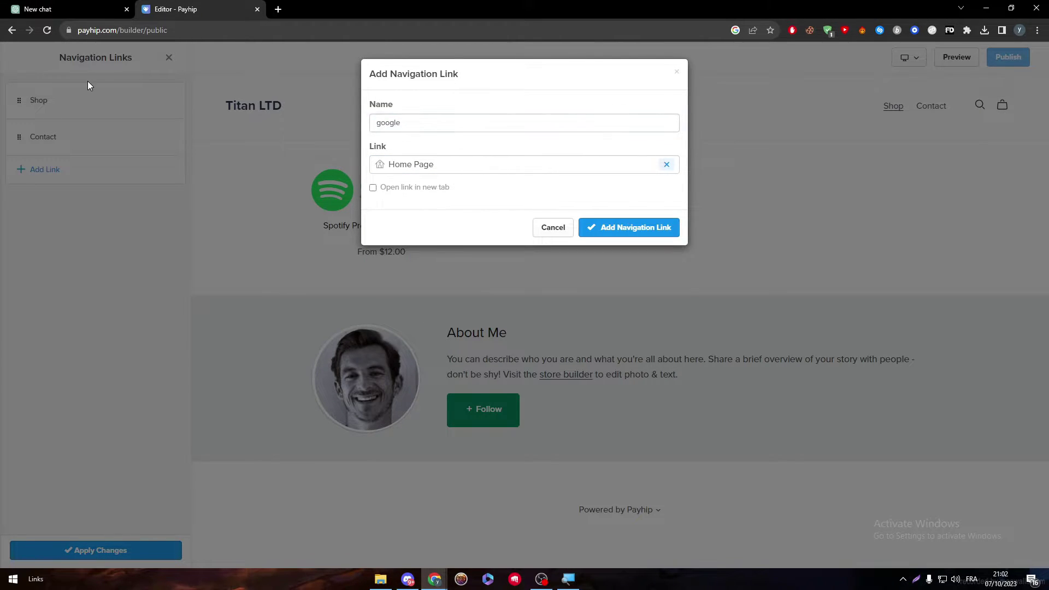
{"action": "key", "text": "shift+Tab"}
{"action": "type", "text": "Home"}
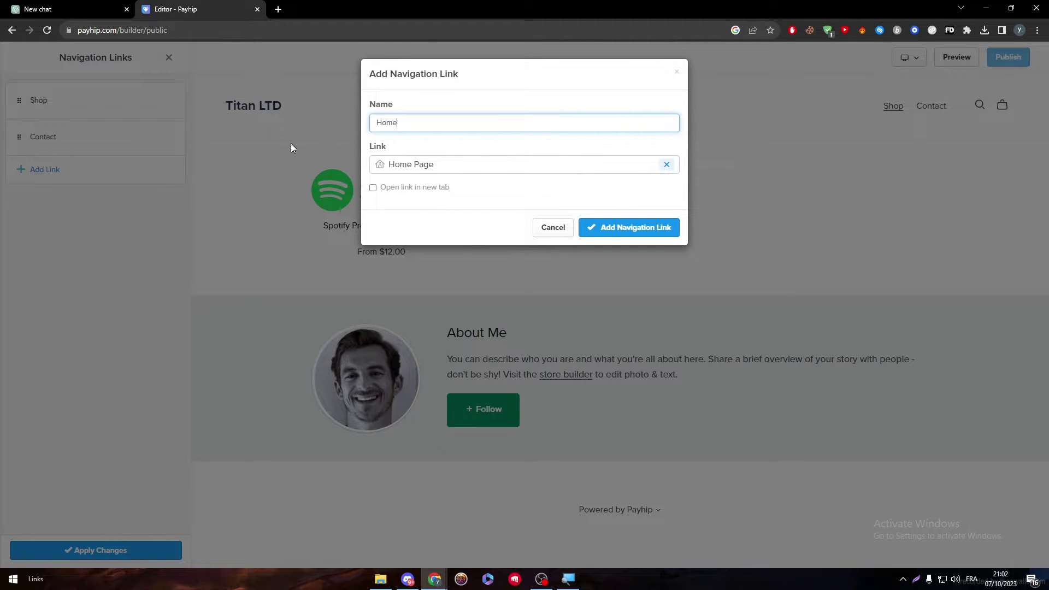
{"action": "left_click", "coordinate": [414, 189]}
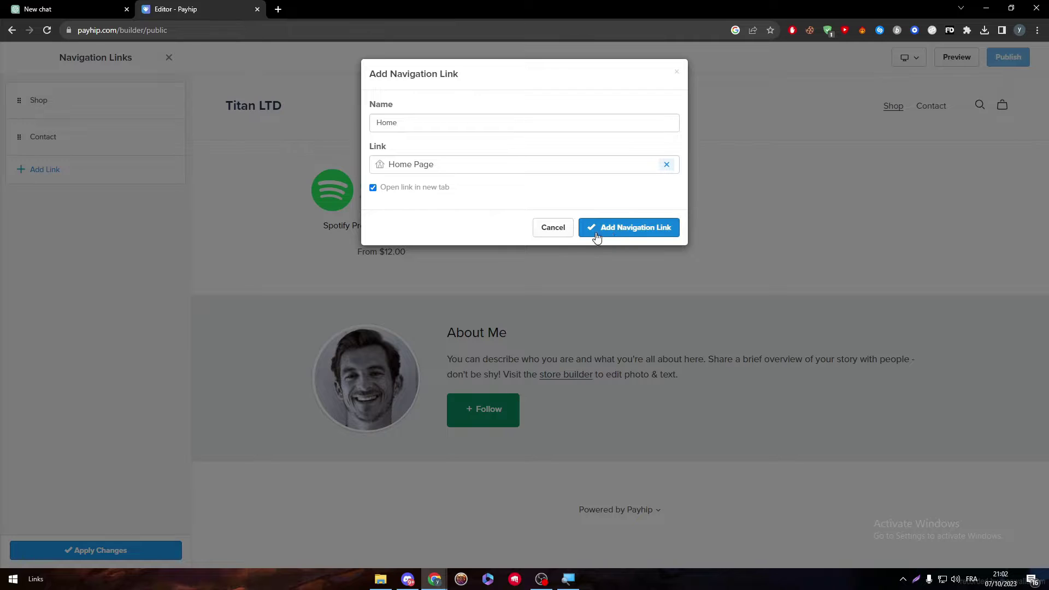
{"action": "left_click", "coordinate": [622, 236]}
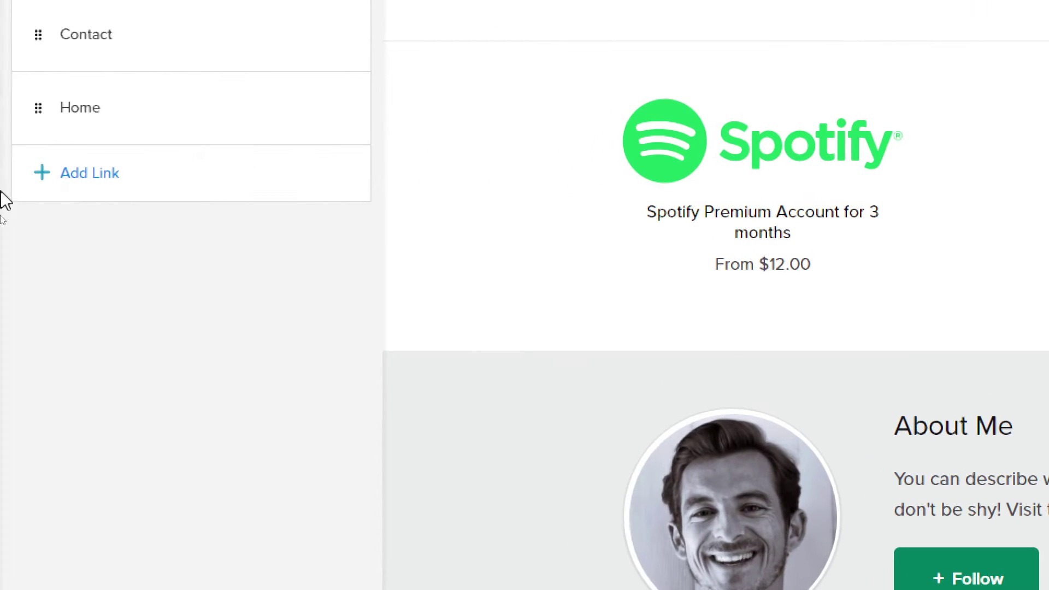
- Move the Home link to the top so the header reads Home, Shop, Contact, and apply
{"action": "mouse_move", "coordinate": [30, 227]}
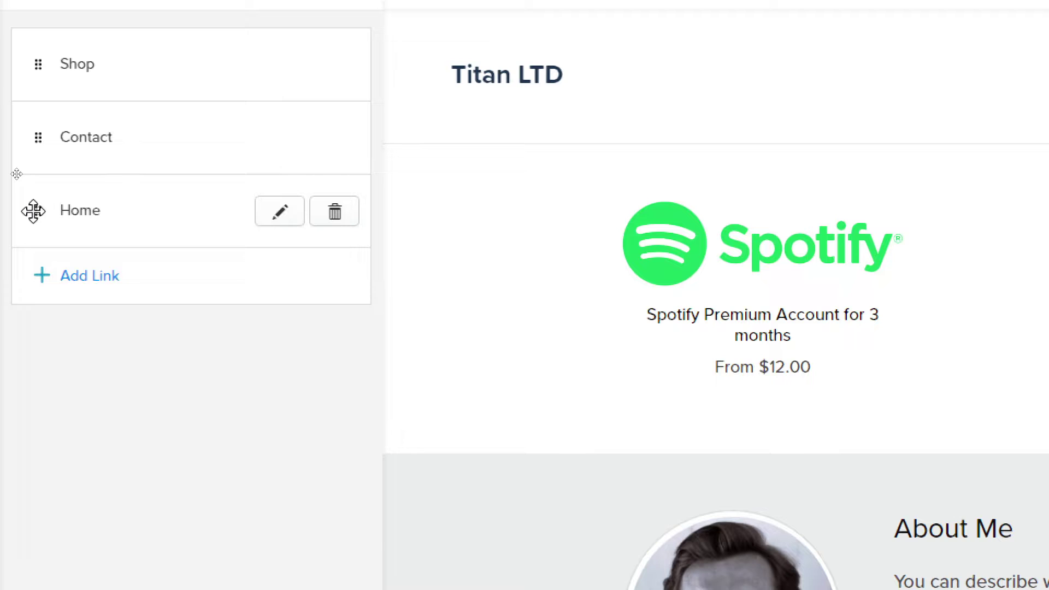
{"action": "left_click_drag", "start_coordinate": [33, 211], "coordinate": [82, 33]}
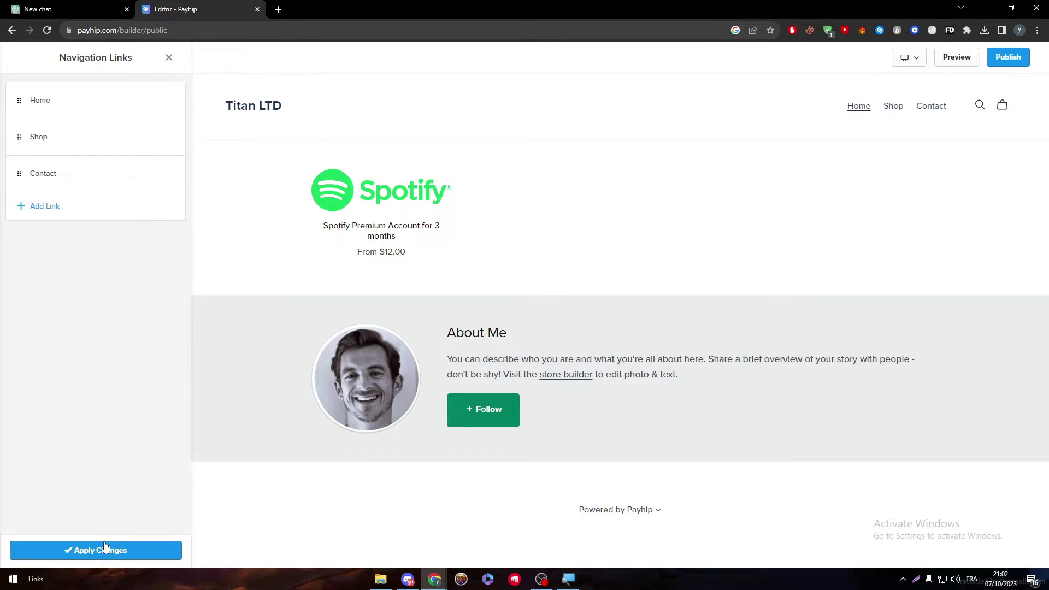
{"action": "left_click", "coordinate": [103, 552]}
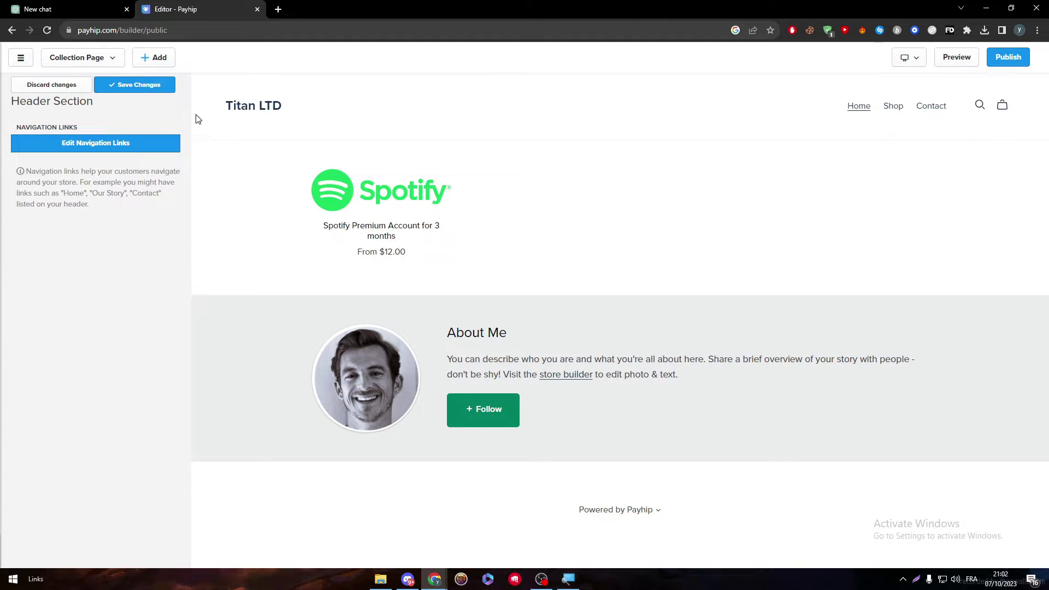
- Save the header changes, publish the store, and open the live store
{"action": "left_click", "coordinate": [150, 80]}
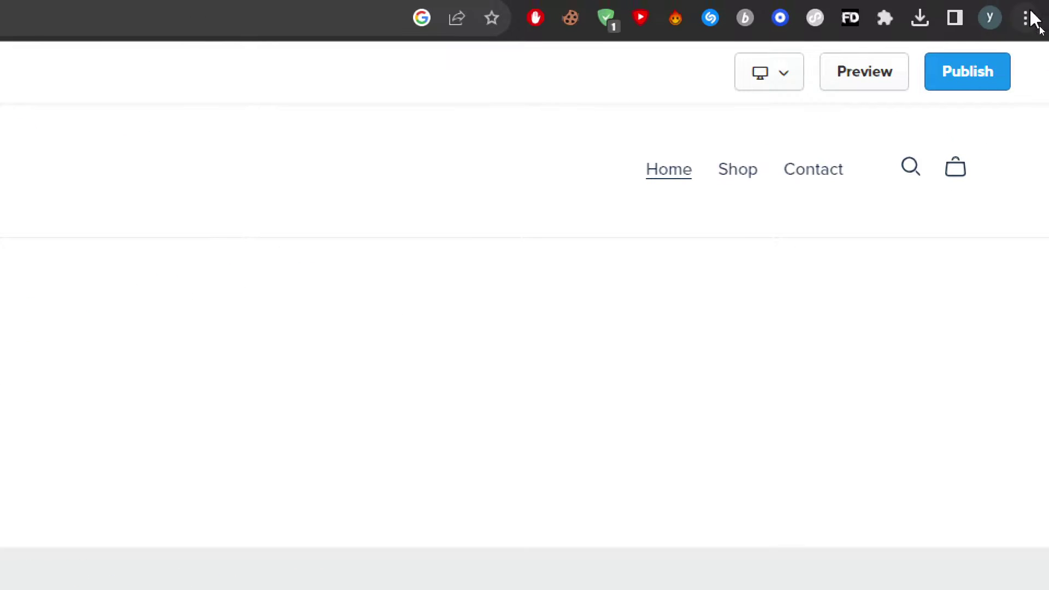
{"action": "left_click", "coordinate": [1006, 57]}
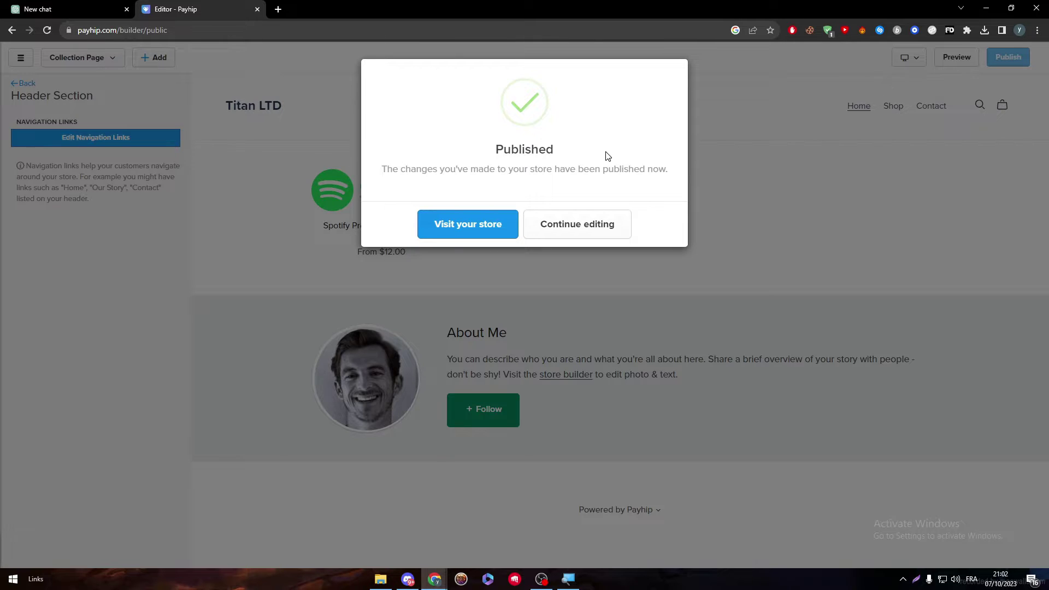
{"action": "left_click", "coordinate": [477, 229]}
- Review the live store's Home and Contact pages, then return to the editor tab
{"action": "left_click", "coordinate": [333, 9]}
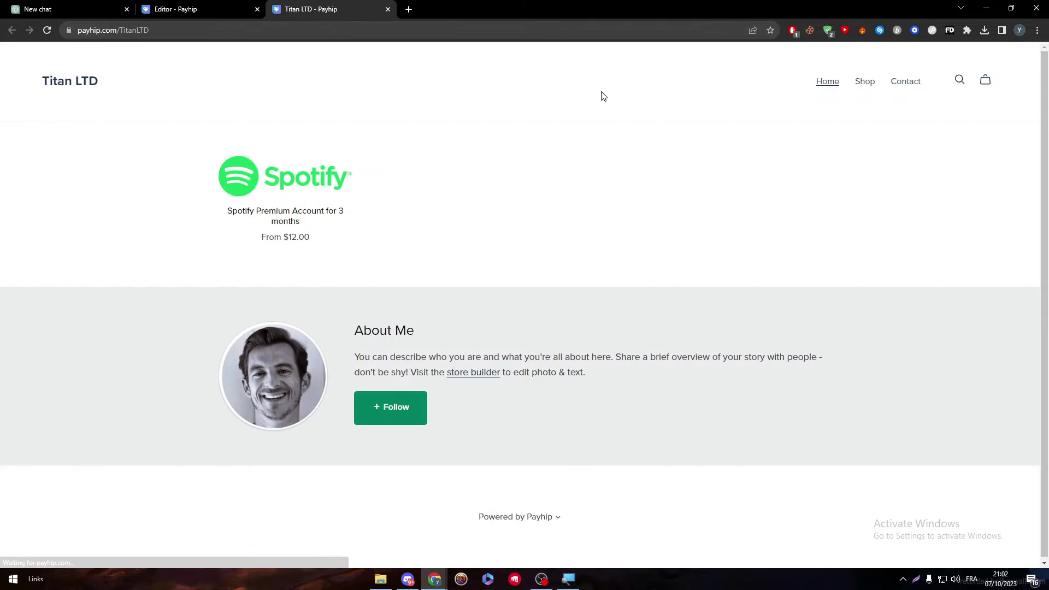
{"action": "left_click", "coordinate": [827, 83]}
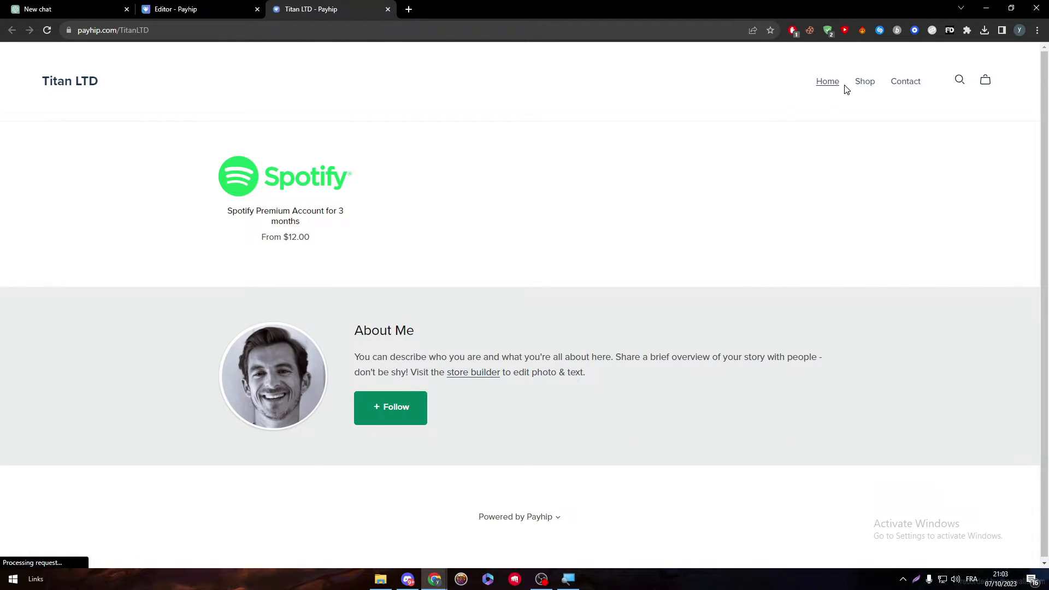
{"action": "left_click", "coordinate": [901, 85]}
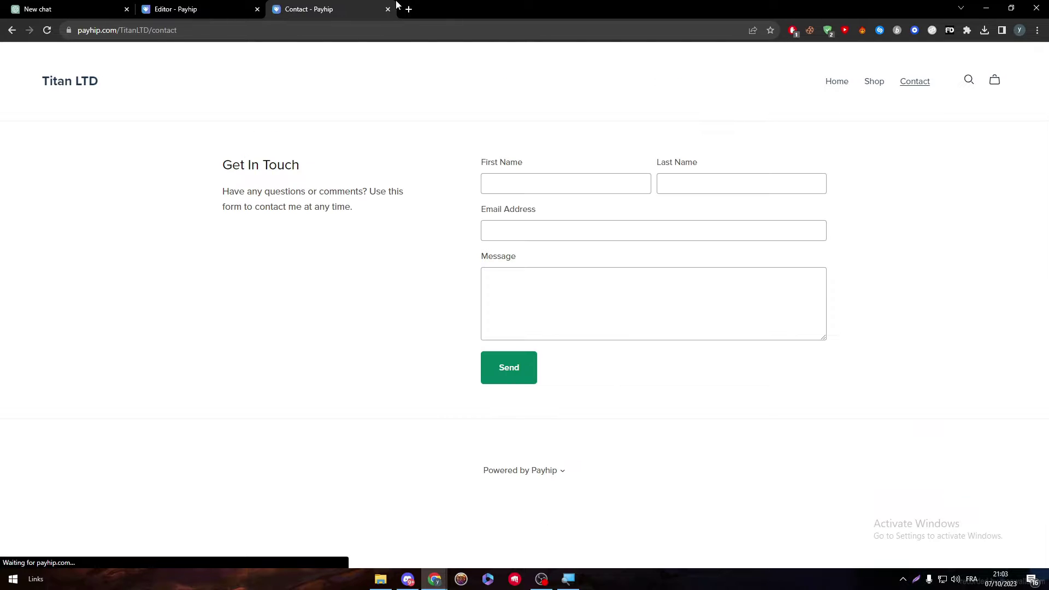
{"action": "left_click", "coordinate": [212, 9]}
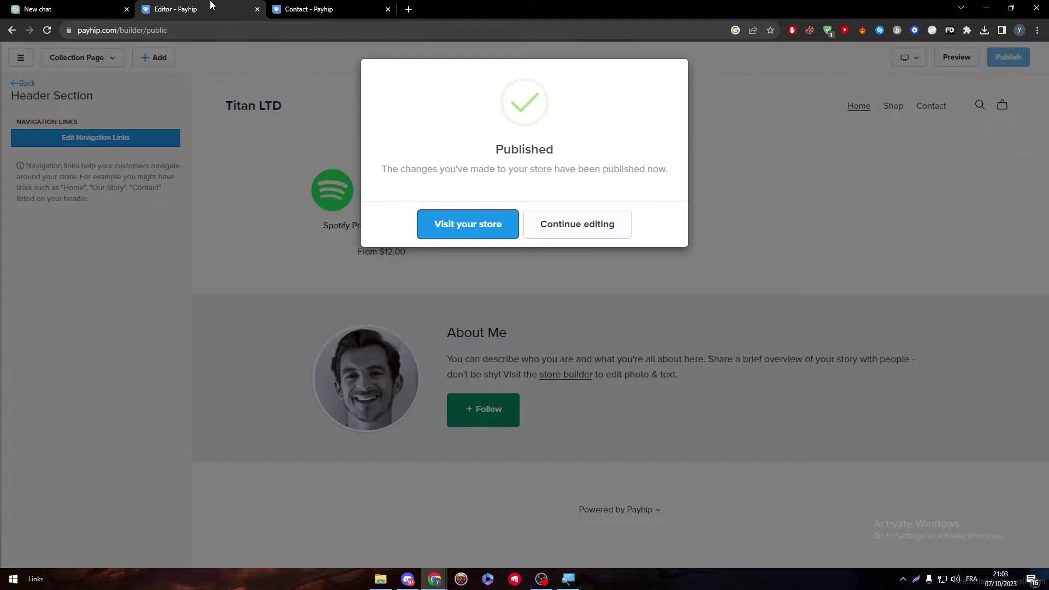
- Upload Paypal_2014_logo from Downloads and set it as the store logo
{"action": "left_click", "coordinate": [576, 223]}
{"action": "left_click", "coordinate": [24, 85]}
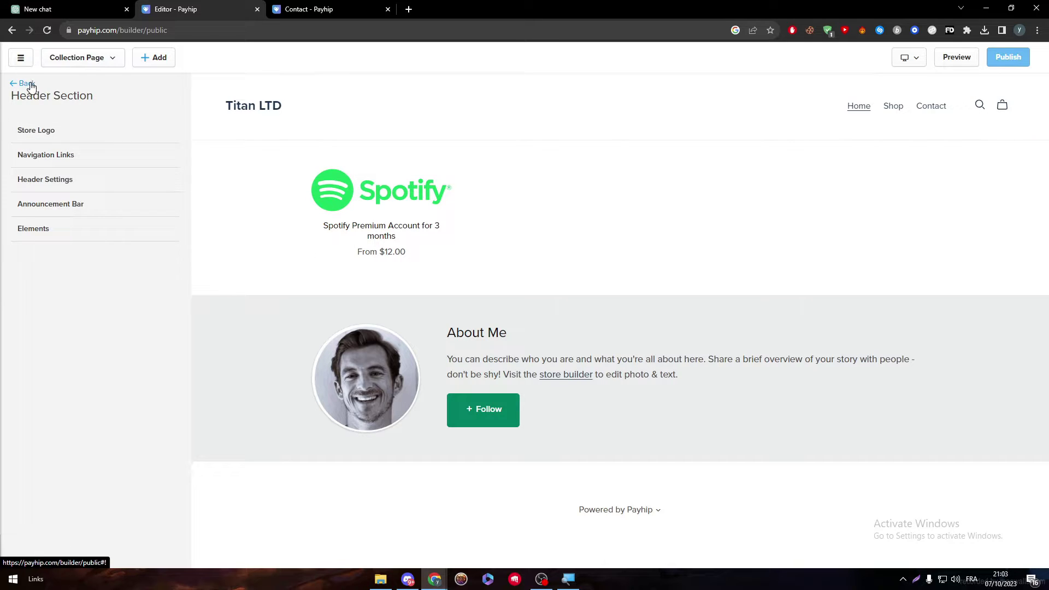
{"action": "left_click", "coordinate": [36, 131]}
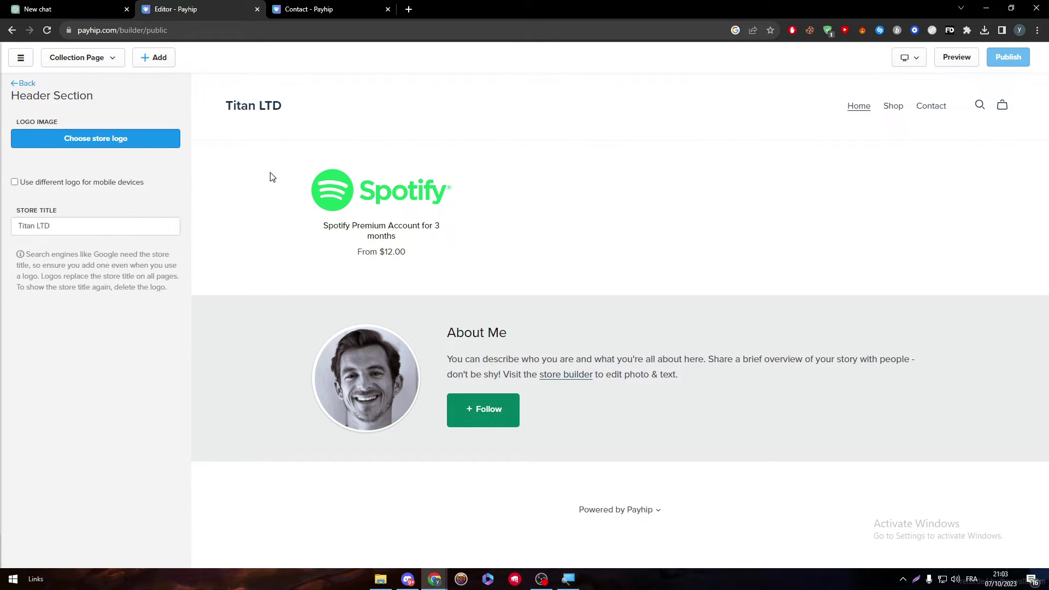
{"action": "left_click", "coordinate": [39, 149]}
{"action": "left_click", "coordinate": [50, 136]}
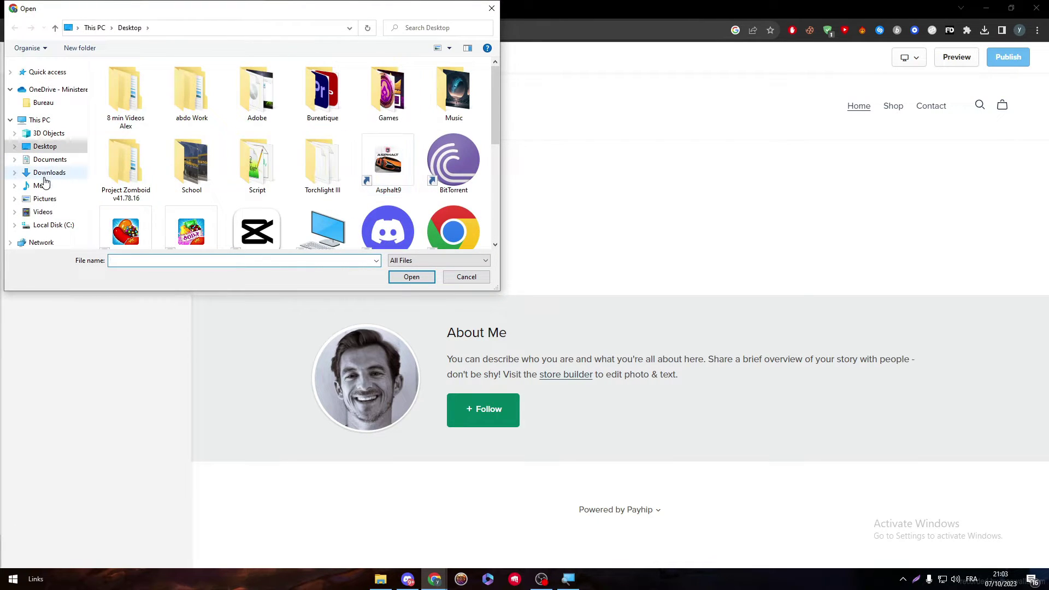
{"action": "left_click", "coordinate": [45, 173]}
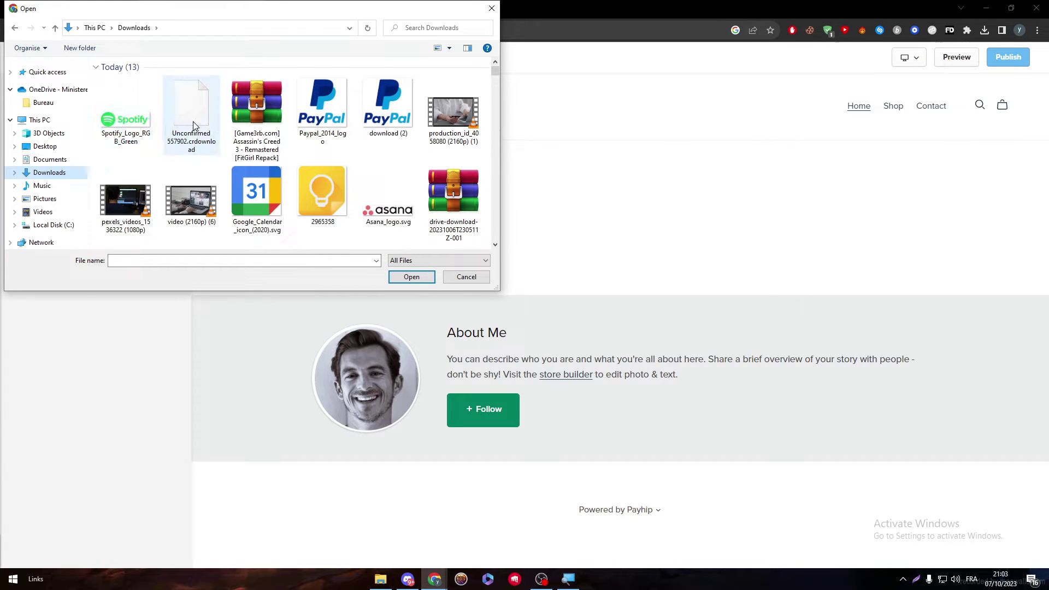
{"action": "double_click", "coordinate": [323, 109]}
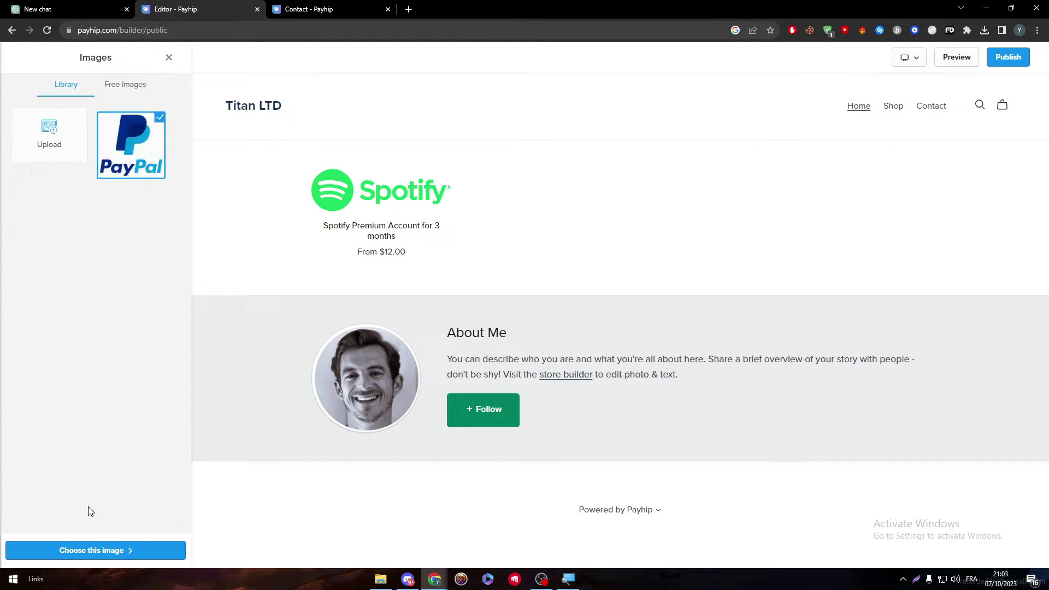
{"action": "left_click", "coordinate": [86, 554]}
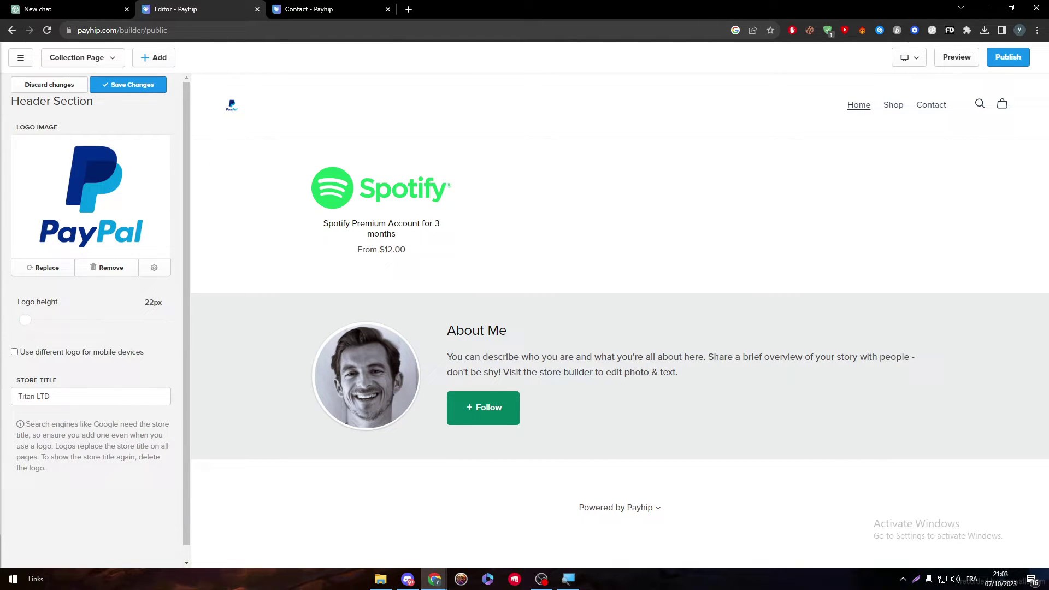
- Set the logo height to 122px with no separate mobile logo, then save and publish
{"action": "left_click_drag", "start_coordinate": [25, 319], "coordinate": [130, 320]}
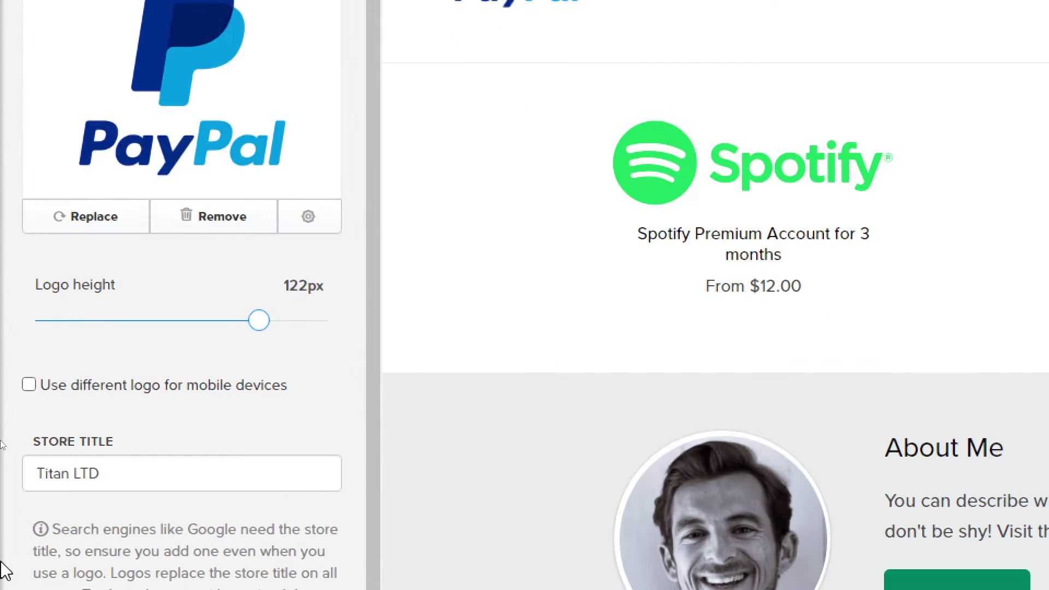
{"action": "left_click", "coordinate": [28, 385]}
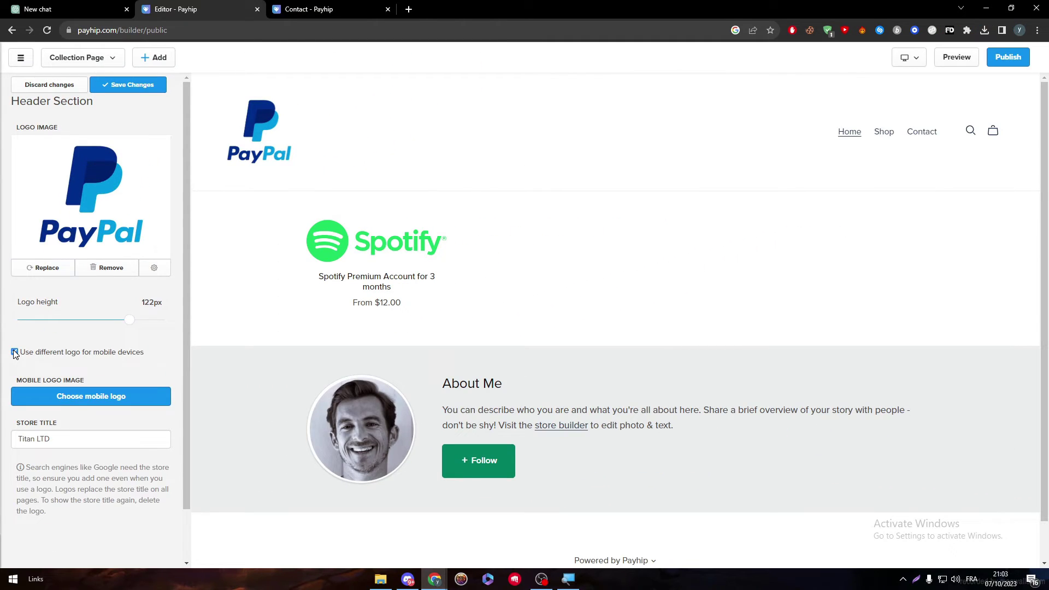
{"action": "left_click", "coordinate": [14, 352]}
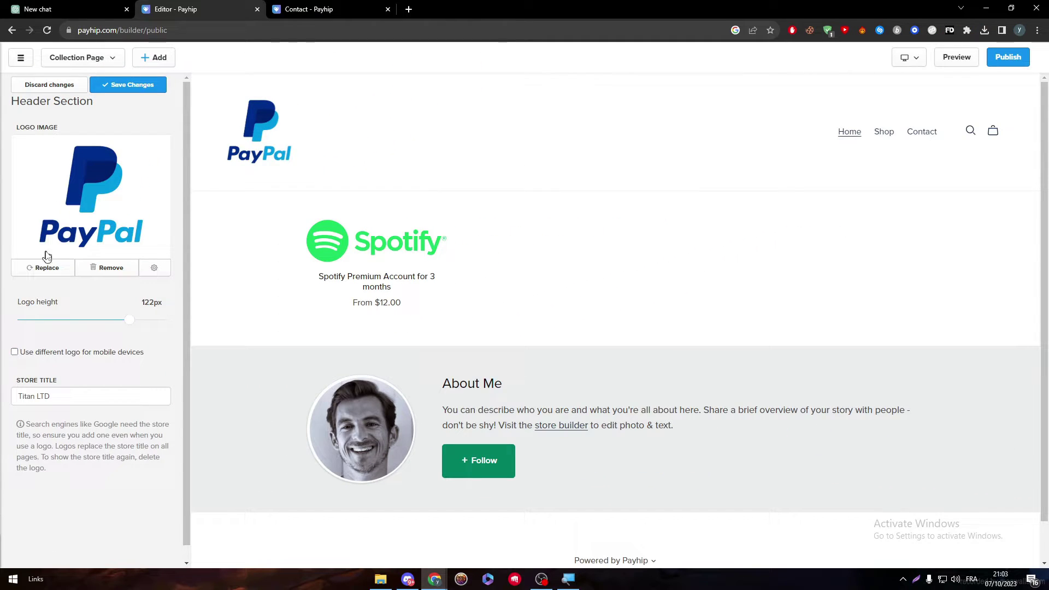
{"action": "left_click", "coordinate": [119, 86]}
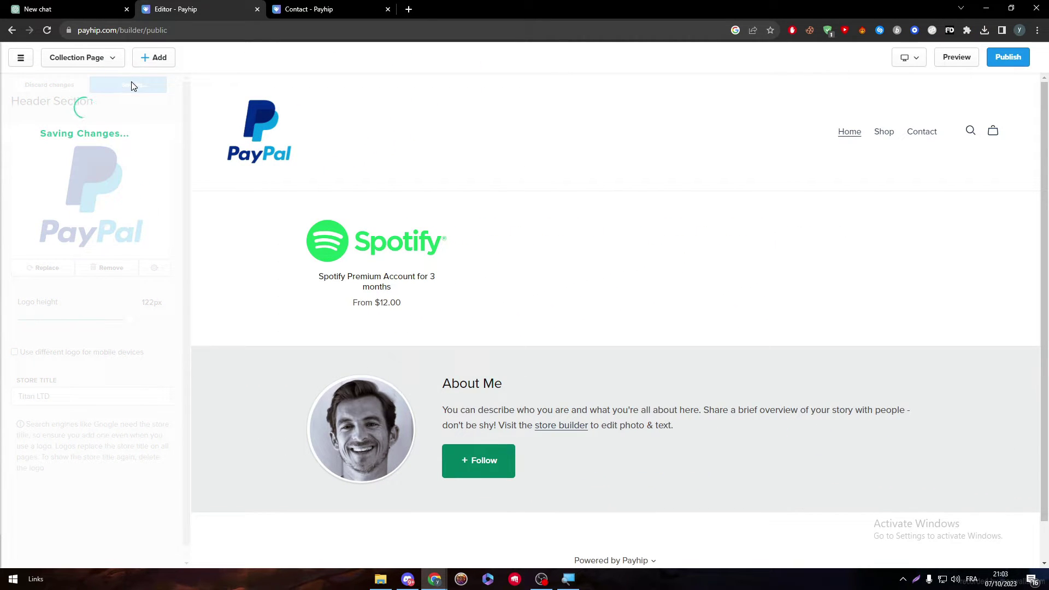
{"action": "left_click", "coordinate": [1010, 58]}
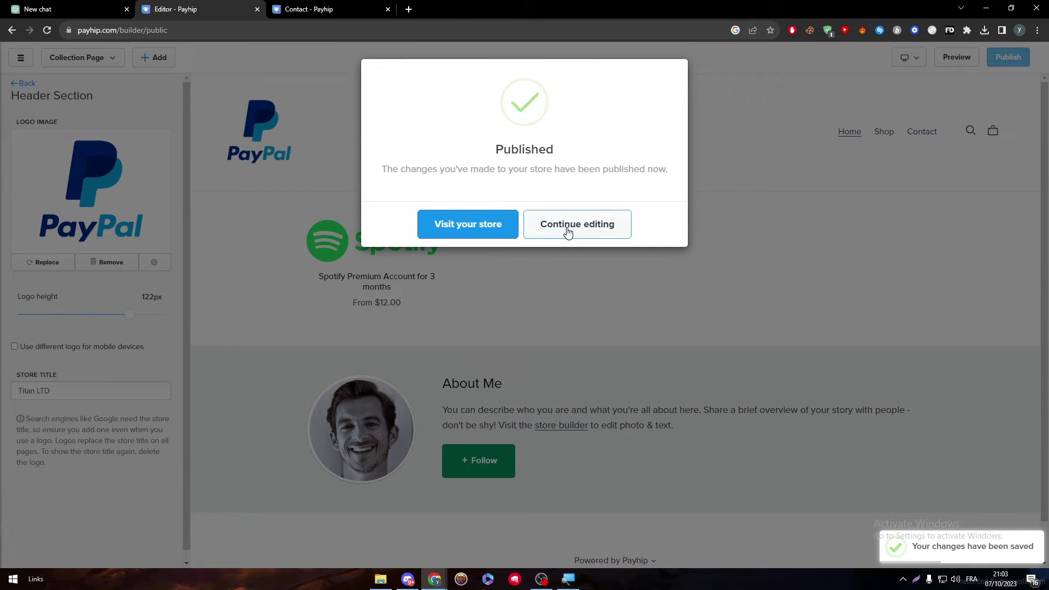
{"action": "left_click", "coordinate": [568, 233]}
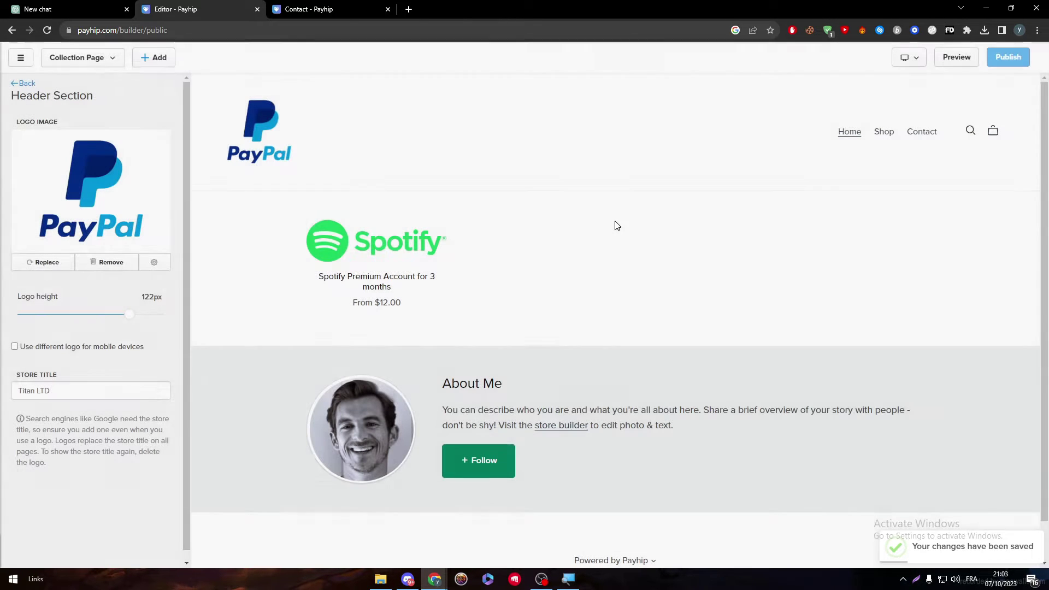
- Turn on the announcement bar reading 'DISCOUNT 50% On all product BLACK FRIDAY EVENT', save, and publish
{"action": "left_click", "coordinate": [19, 85]}
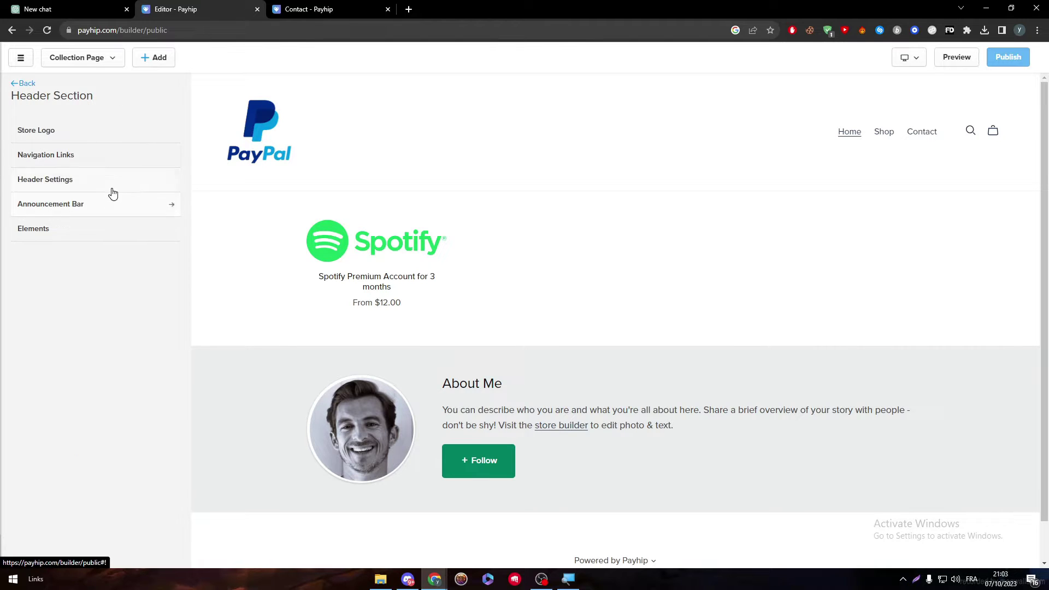
{"action": "left_click", "coordinate": [41, 208]}
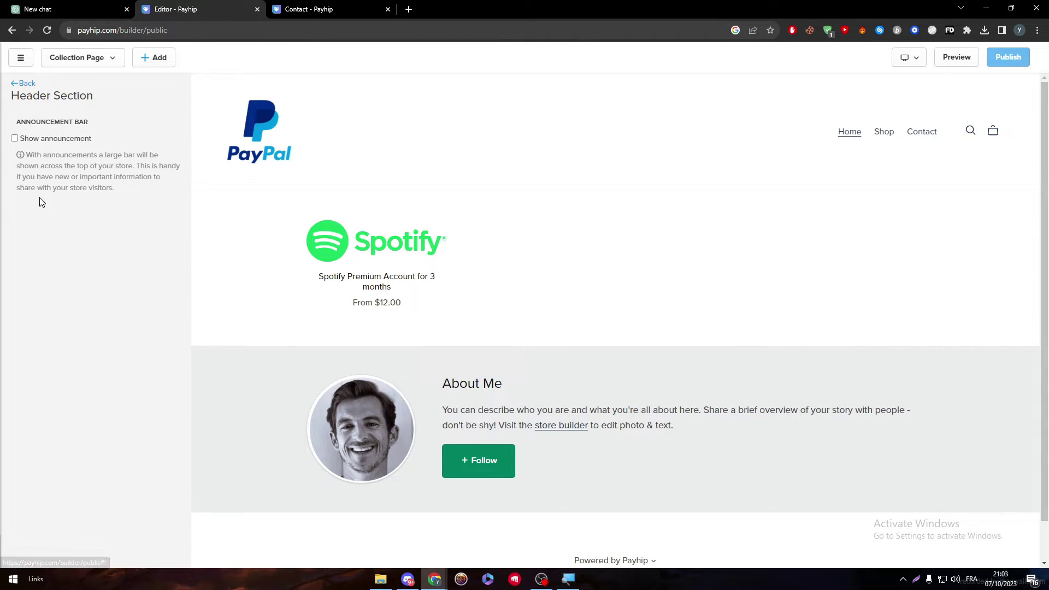
{"action": "left_click", "coordinate": [15, 139]}
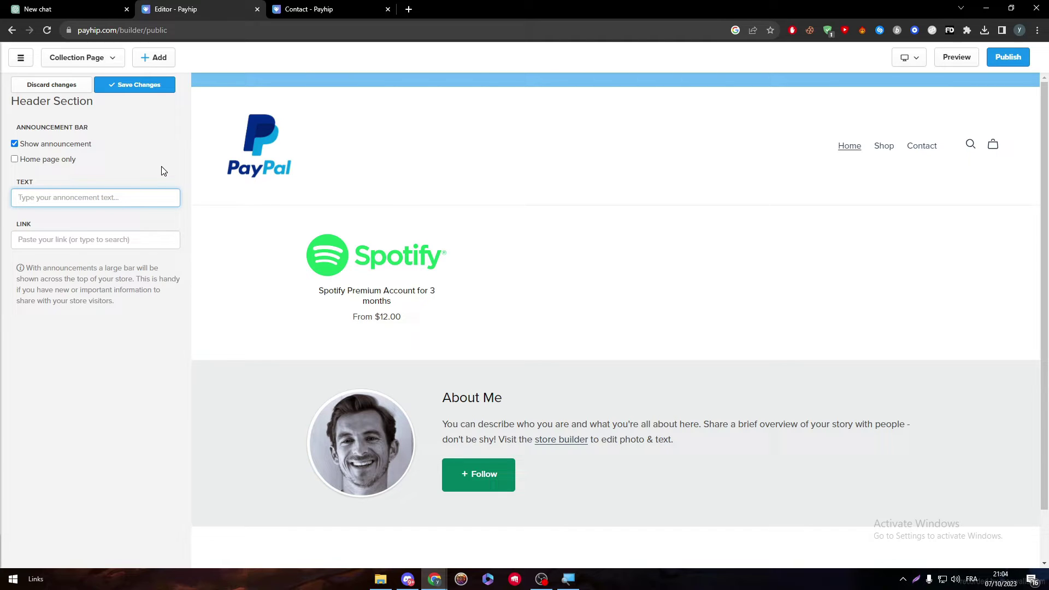
{"action": "type", "text": "DISCOUNT 50% On all product BLACK FRIDAY EVENT"}
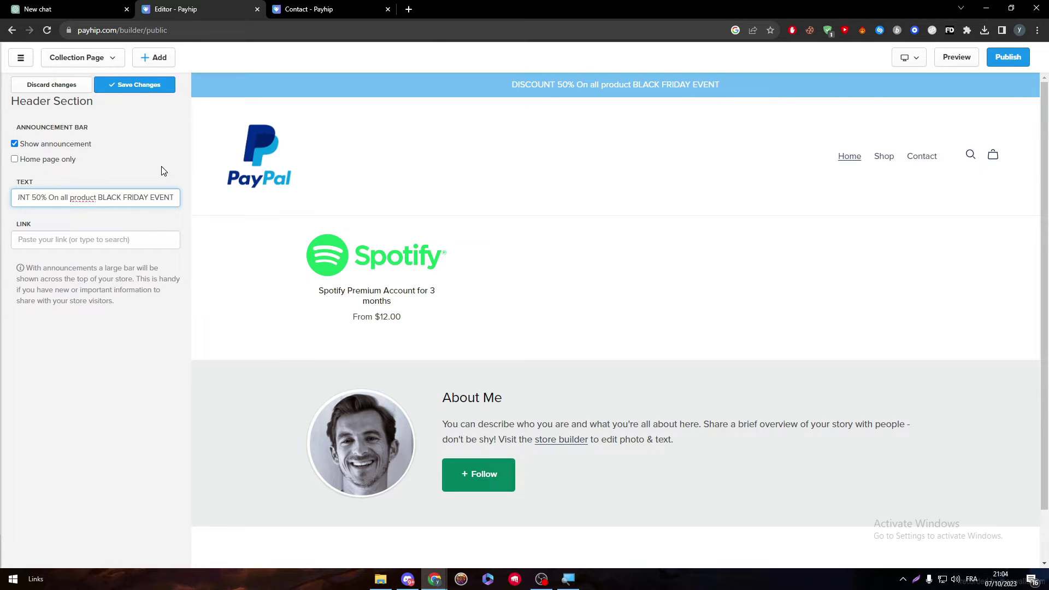
{"action": "left_click", "coordinate": [136, 85]}
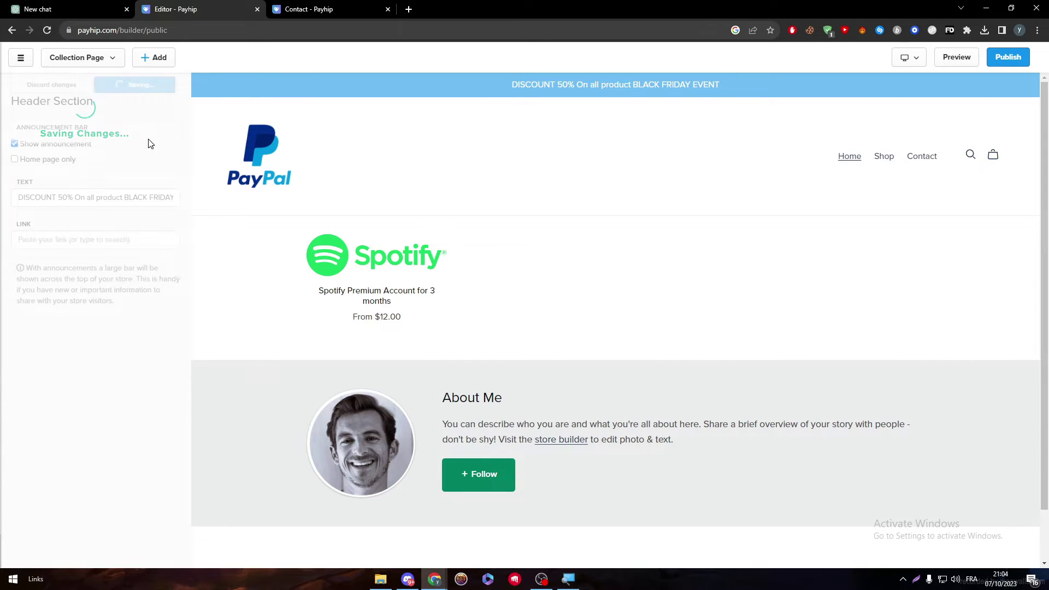
{"action": "left_click", "coordinate": [1008, 56]}
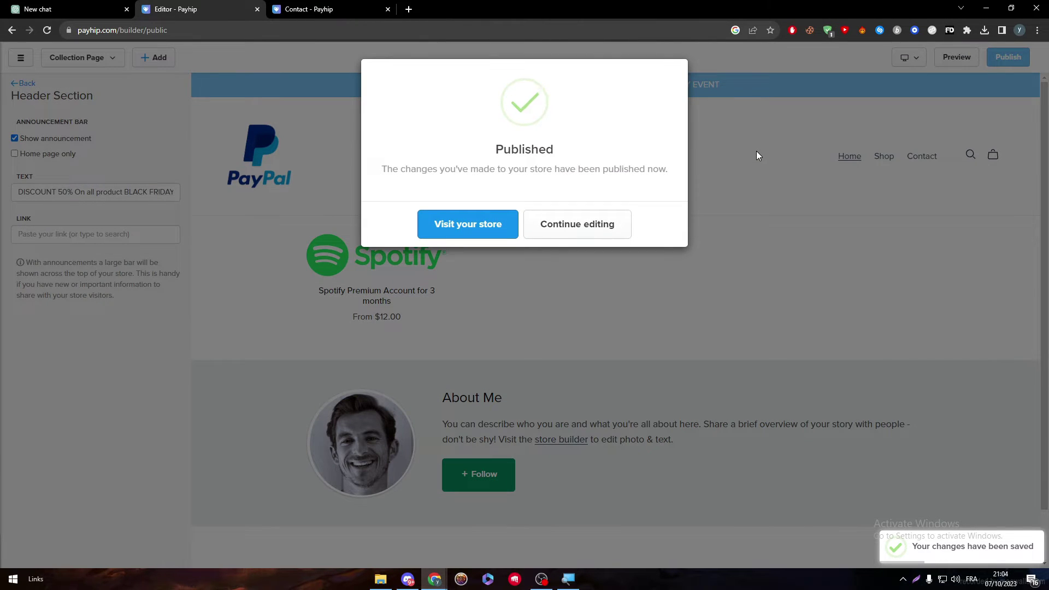
{"action": "left_click", "coordinate": [545, 227]}
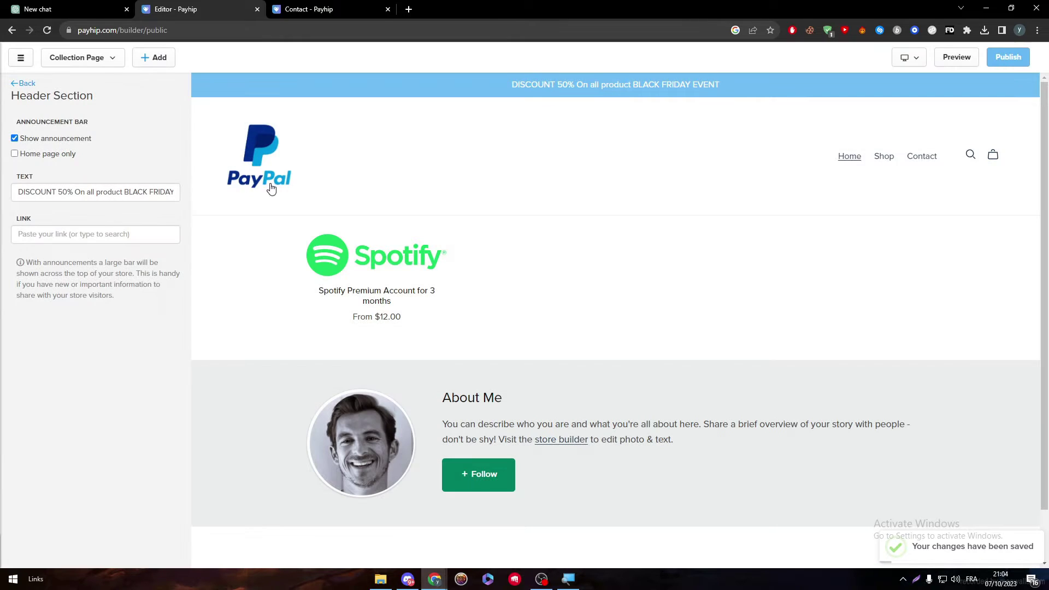
- Hide the header's search icon while keeping the cart icon shown
{"action": "left_click", "coordinate": [22, 83]}
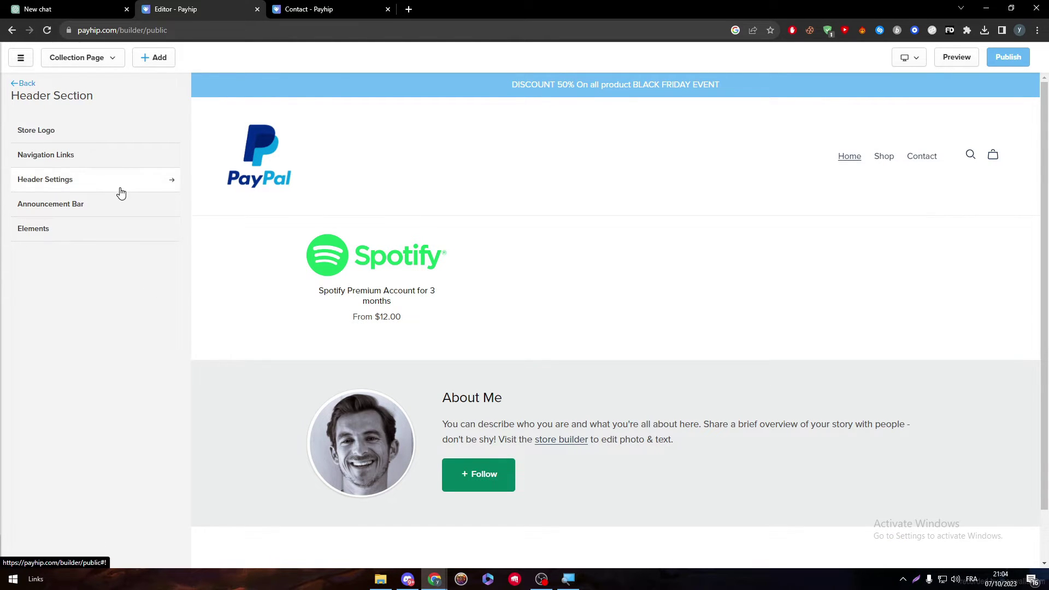
{"action": "left_click", "coordinate": [120, 192]}
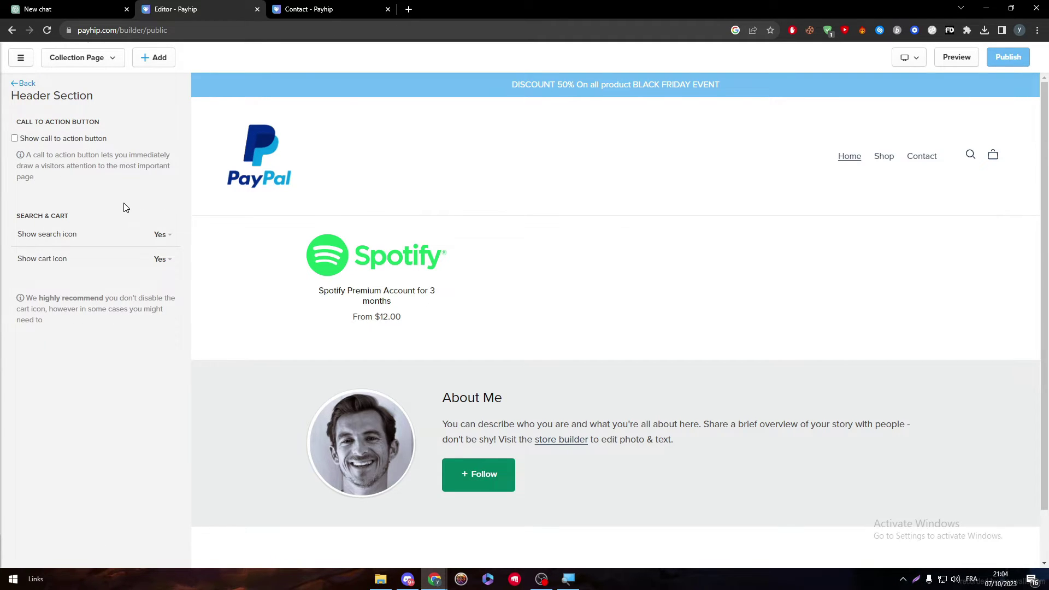
{"action": "left_click", "coordinate": [163, 235]}
{"action": "left_click", "coordinate": [101, 272]}
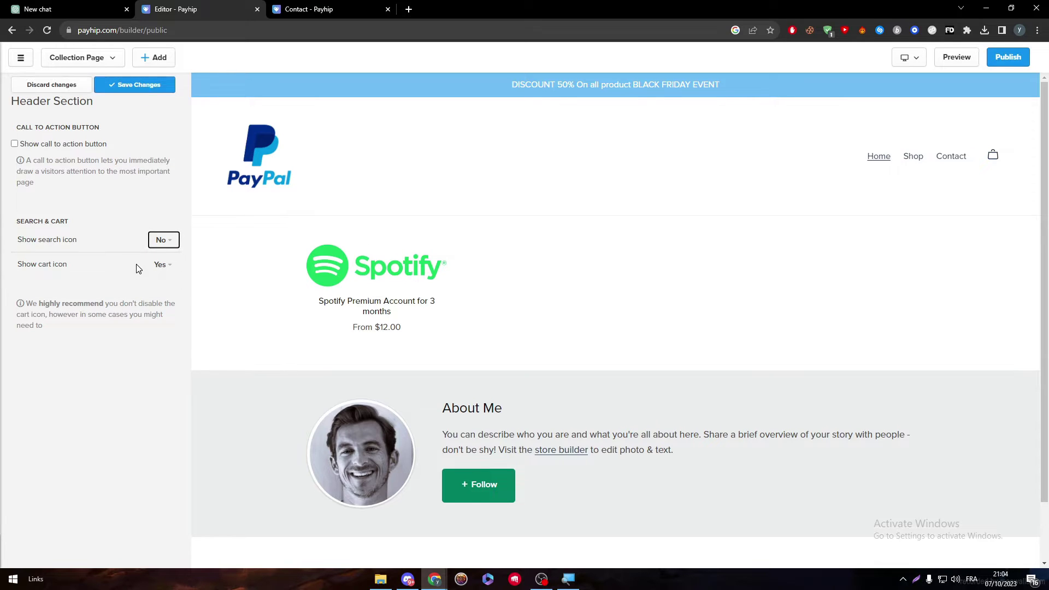
{"action": "left_click", "coordinate": [160, 265]}
{"action": "left_click", "coordinate": [118, 302]}
{"action": "left_click", "coordinate": [164, 265]}
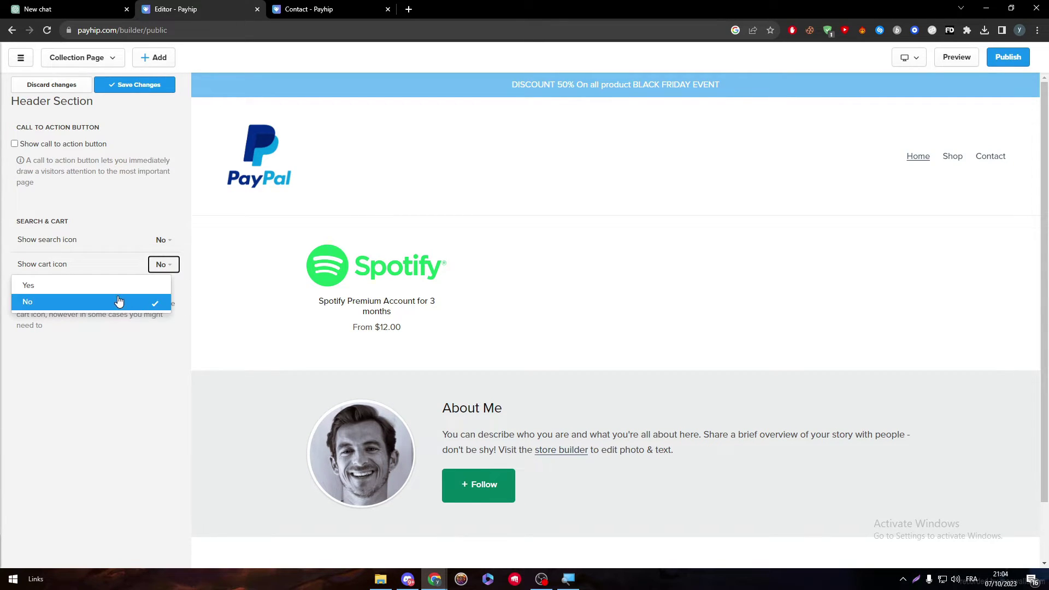
{"action": "left_click", "coordinate": [156, 286]}
{"action": "left_click", "coordinate": [163, 240]}
{"action": "left_click", "coordinate": [110, 221]}
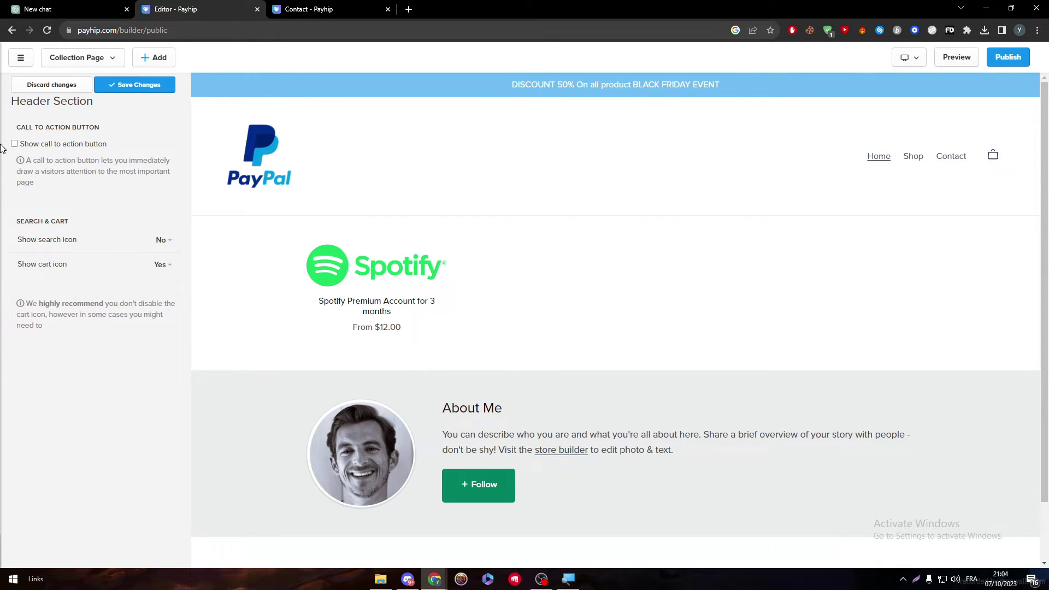
- Show the 'Get Started' call-to-action button linked to All Products, then save and publish
{"action": "left_click", "coordinate": [39, 146]}
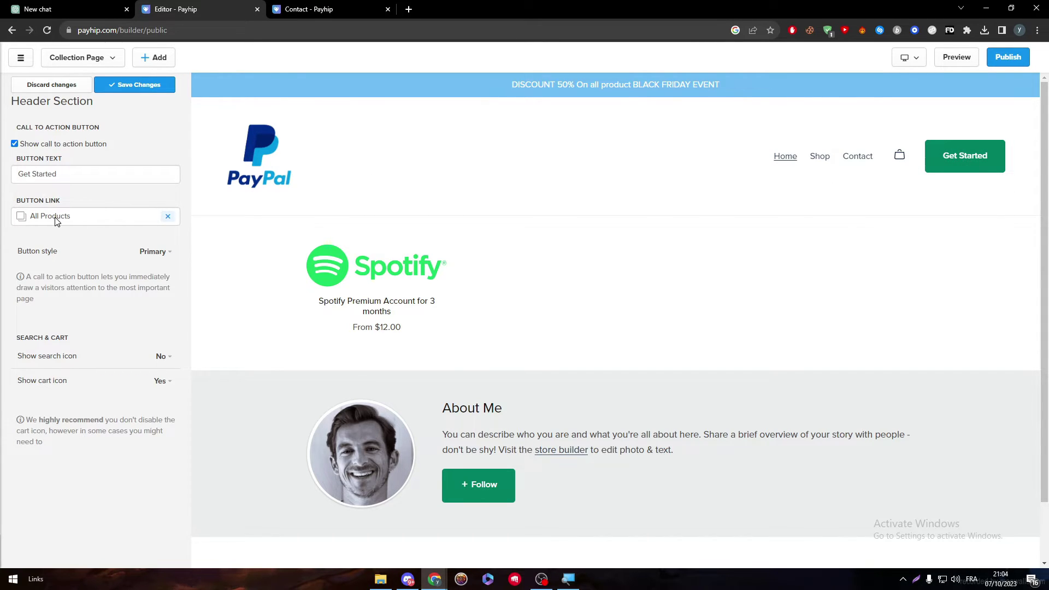
{"action": "right_click", "coordinate": [135, 81]}
{"action": "left_click", "coordinate": [122, 84]}
{"action": "left_click", "coordinate": [123, 84]}
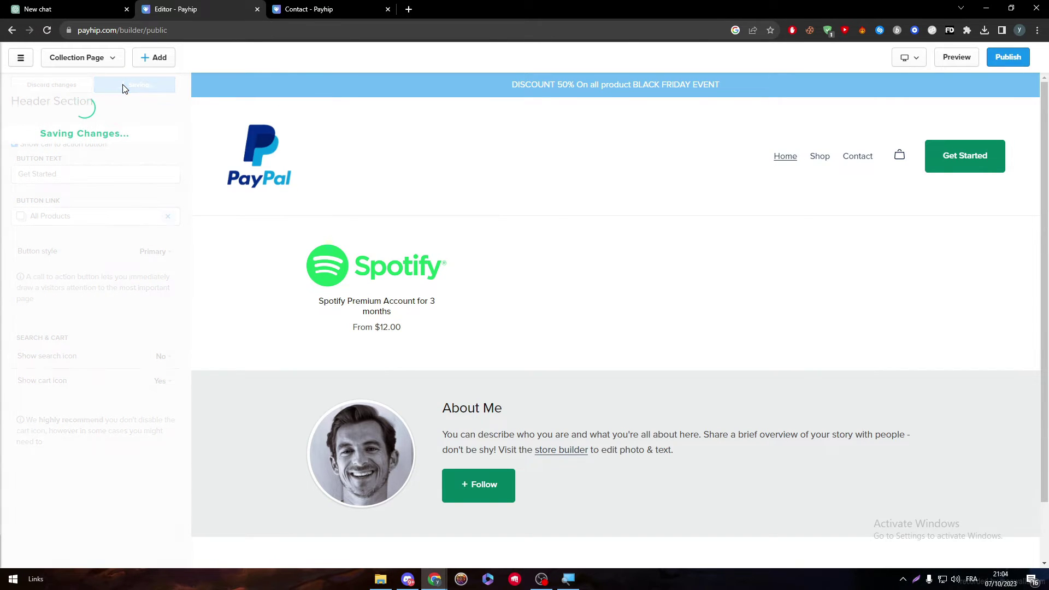
{"action": "left_click", "coordinate": [1023, 59]}
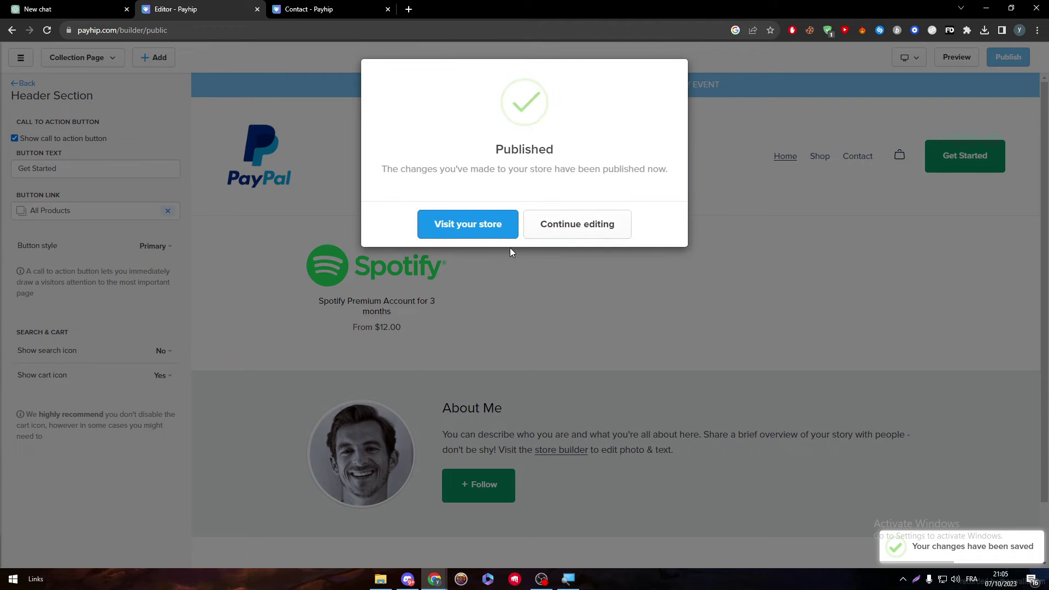
{"action": "left_click", "coordinate": [368, 255]}
- Back at the section list, drag About Me above Collection, then back below it
{"action": "left_click", "coordinate": [18, 84]}
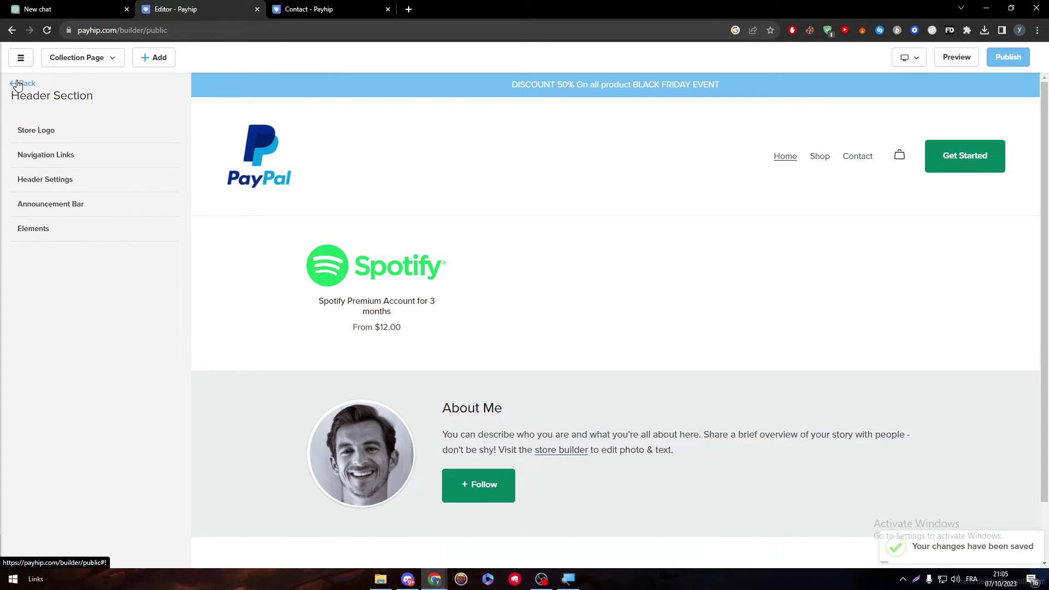
{"action": "left_click", "coordinate": [26, 86]}
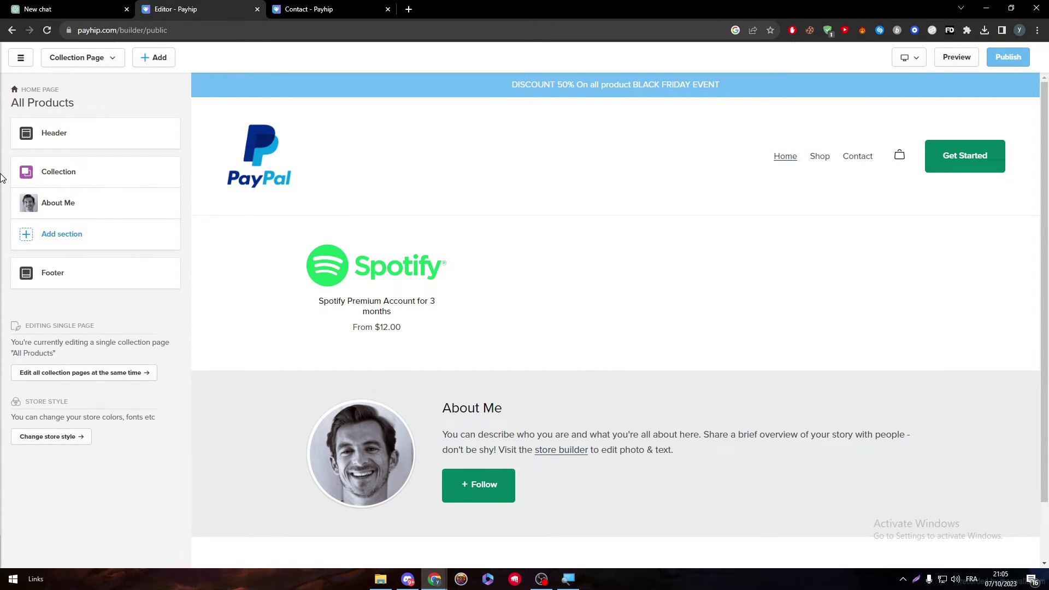
{"action": "left_click", "coordinate": [63, 179]}
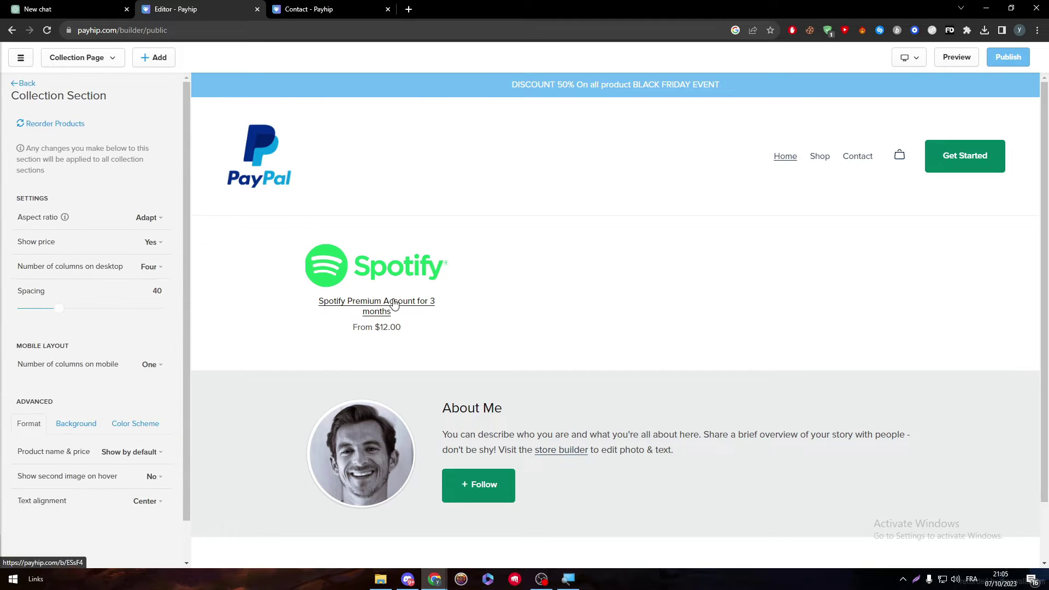
{"action": "scroll", "coordinate": [186, 225], "scroll_direction": "down", "scroll_amount": 1}
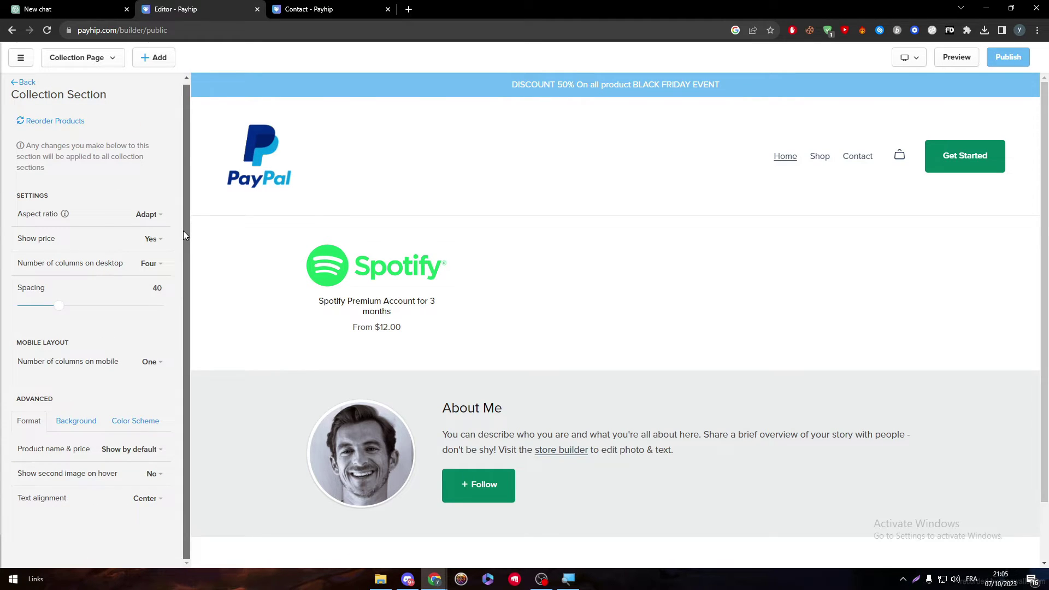
{"action": "scroll", "coordinate": [184, 232], "scroll_direction": "up", "scroll_amount": 1}
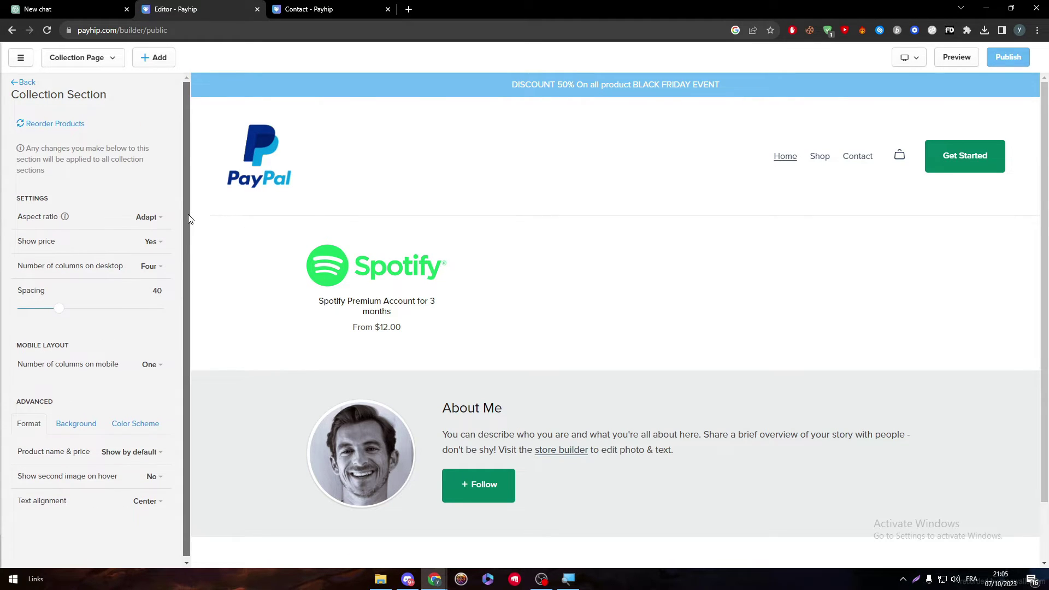
{"action": "left_click", "coordinate": [14, 85]}
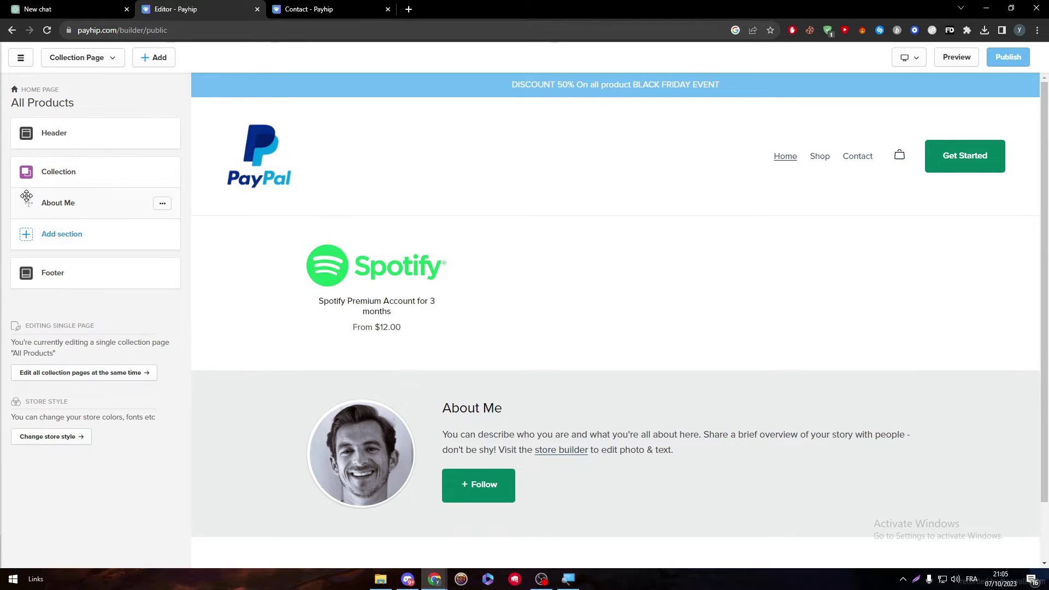
{"action": "left_click_drag", "start_coordinate": [26, 196], "coordinate": [26, 171]}
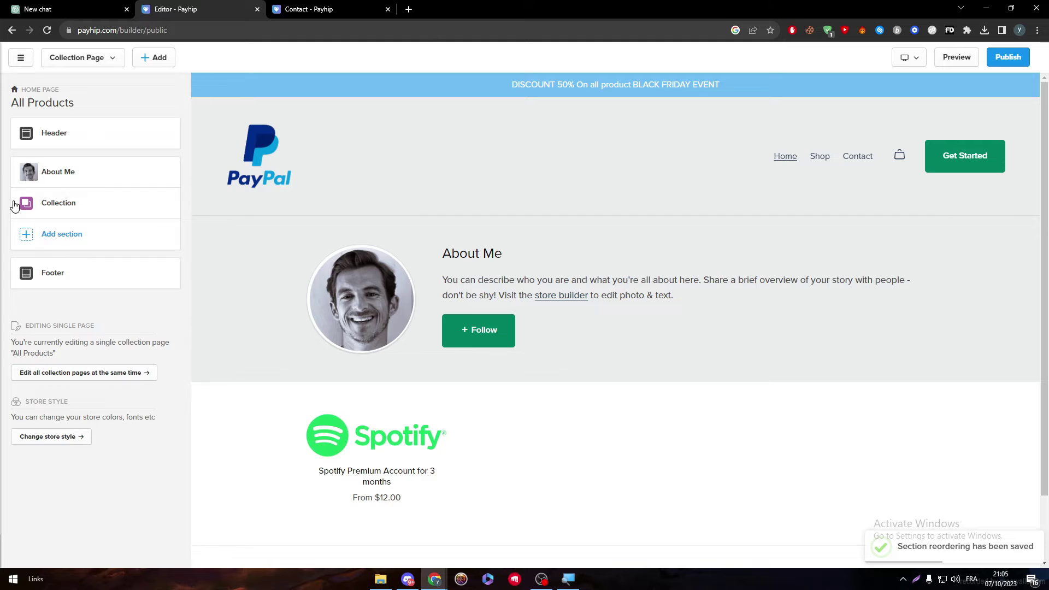
{"action": "mouse_move", "coordinate": [16, 206]}
{"action": "left_mouse_down"}
{"action": "mouse_move", "coordinate": [19, 178]}
{"action": "mouse_move", "coordinate": [22, 199]}
{"action": "mouse_move", "coordinate": [17, 188]}
{"action": "left_mouse_up"}
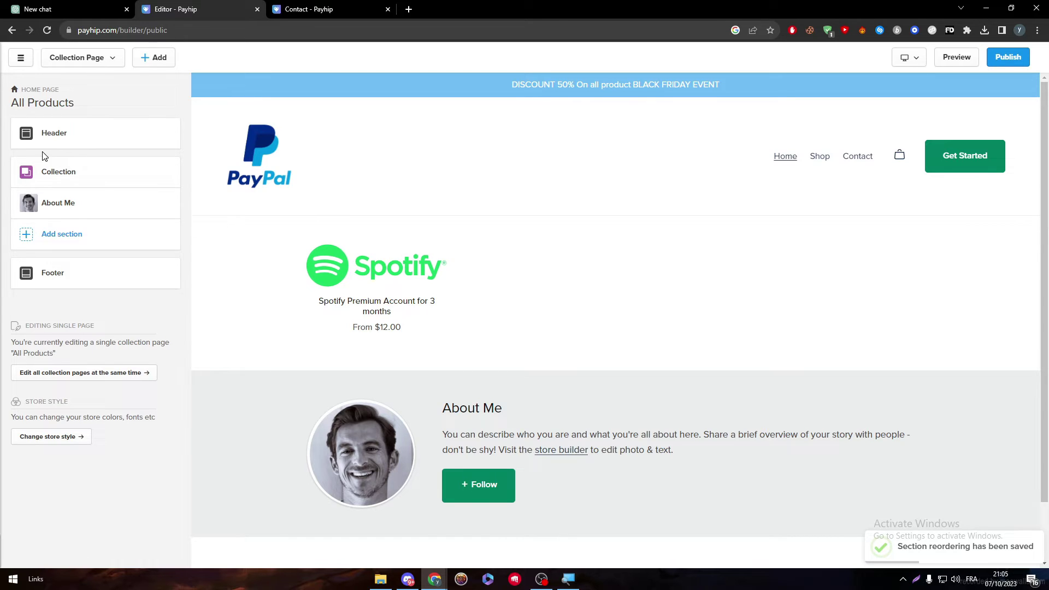
- In Collection settings, keep Show price on Yes and aspect ratio on Adapt after trying alternatives
{"action": "left_click", "coordinate": [49, 172]}
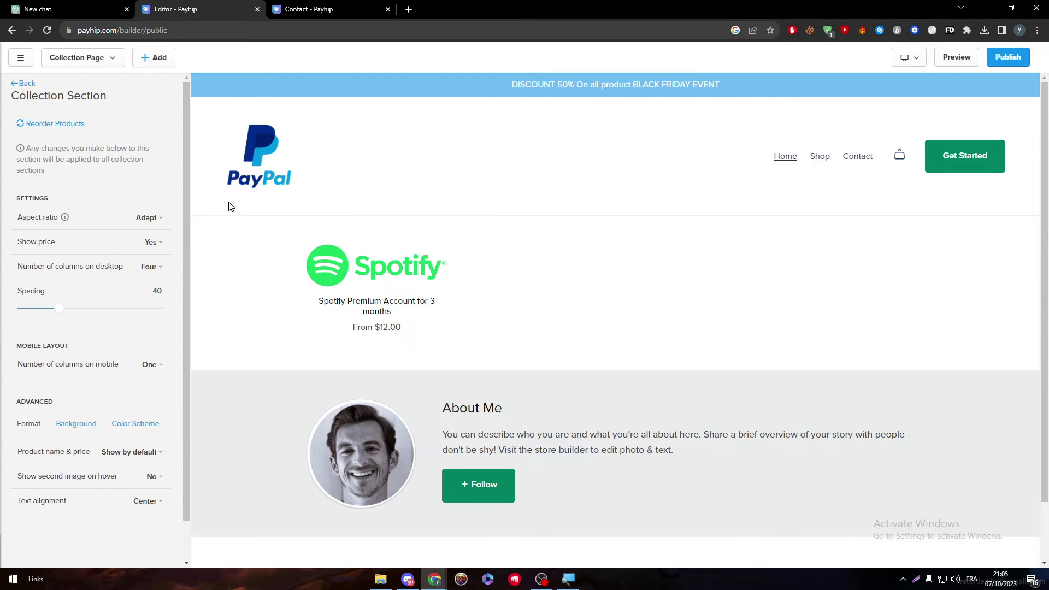
{"action": "scroll", "coordinate": [183, 177], "scroll_direction": "down", "scroll_amount": 1}
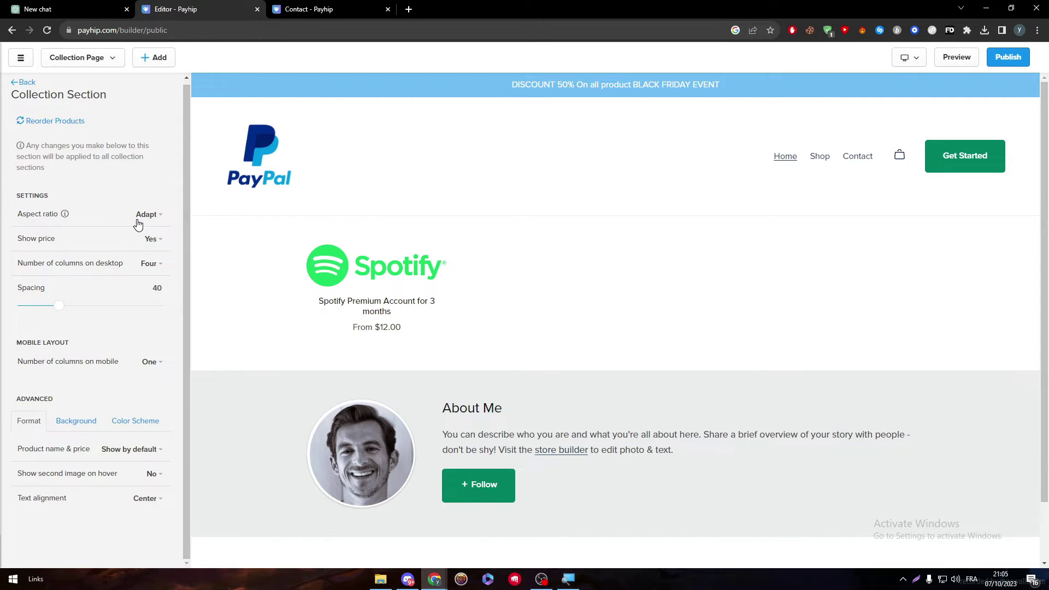
{"action": "left_click", "coordinate": [155, 240]}
{"action": "left_click", "coordinate": [107, 273]}
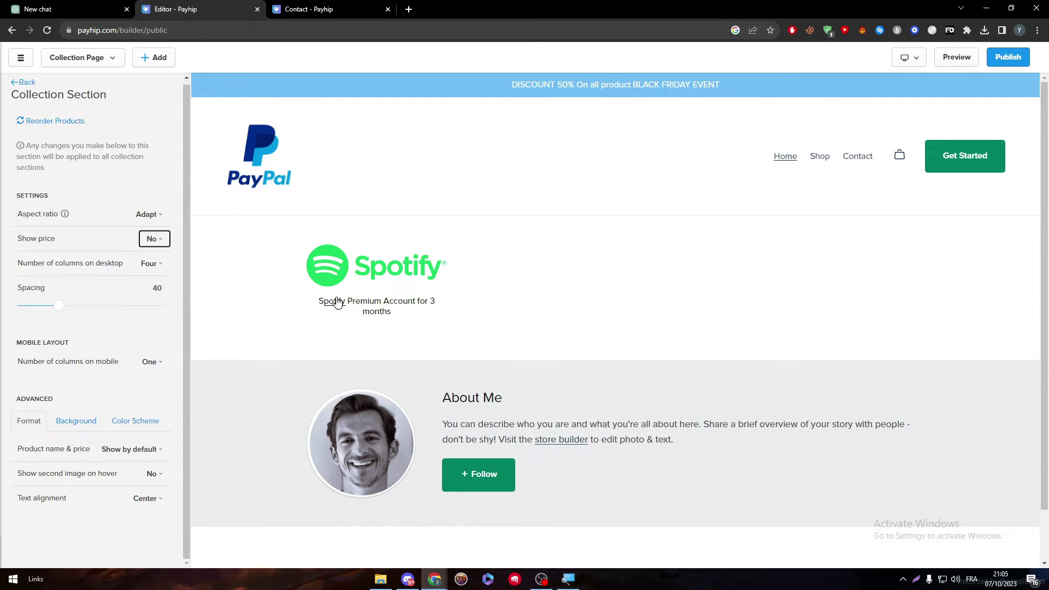
{"action": "left_click", "coordinate": [153, 241]}
{"action": "left_click", "coordinate": [116, 257]}
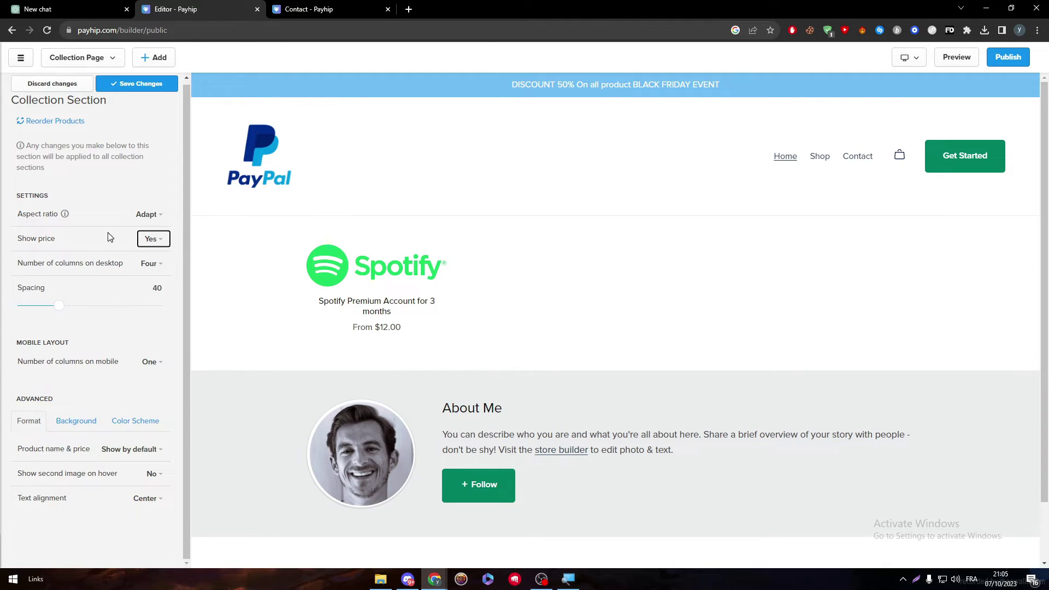
{"action": "left_click", "coordinate": [150, 216]}
{"action": "left_click", "coordinate": [109, 253]}
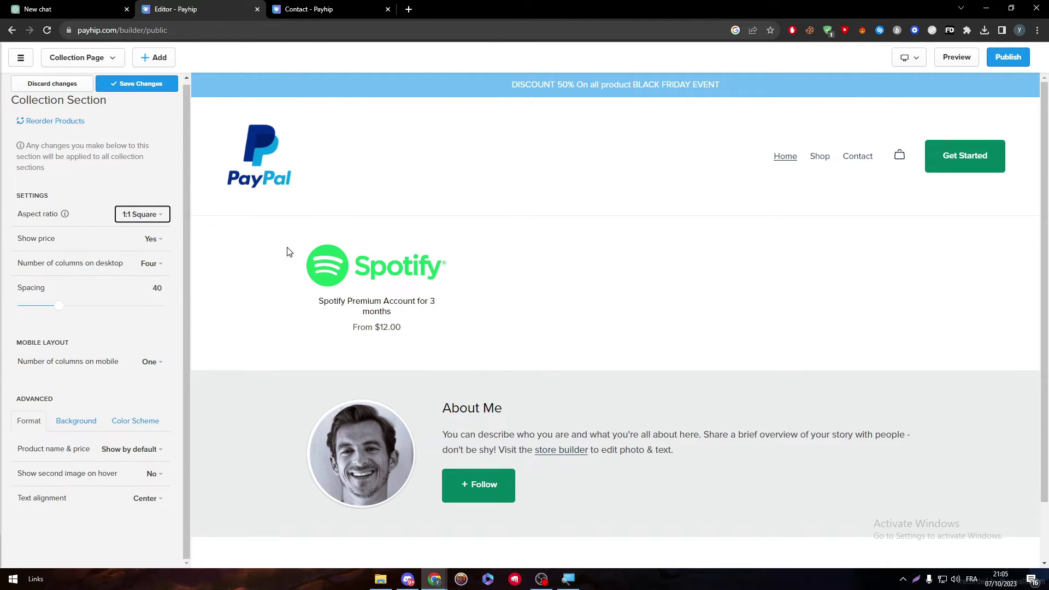
{"action": "left_click", "coordinate": [153, 215]}
{"action": "left_click", "coordinate": [103, 266]}
{"action": "left_click", "coordinate": [151, 217]}
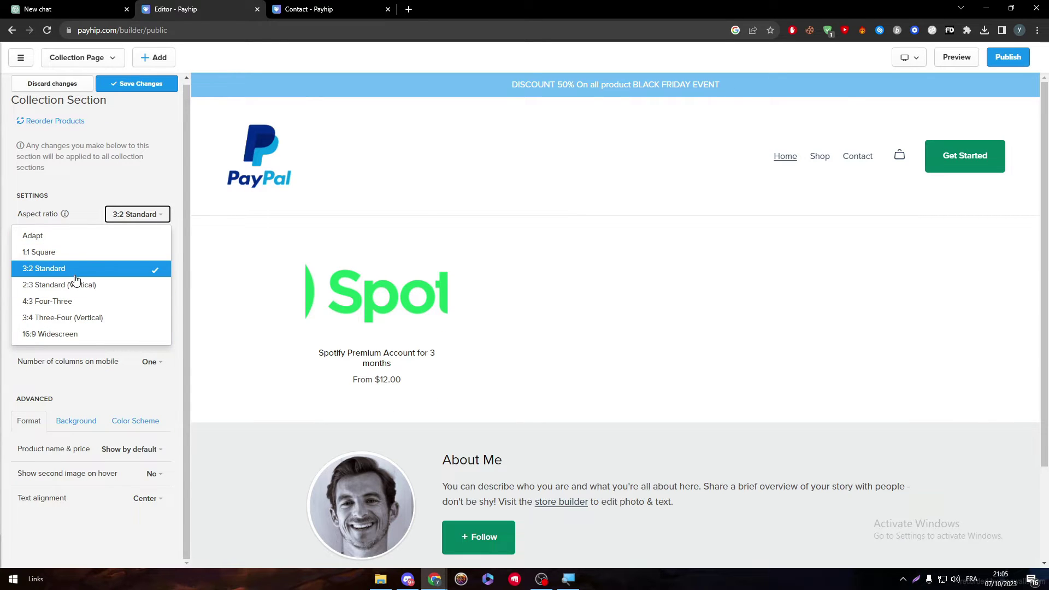
{"action": "left_click", "coordinate": [100, 239]}
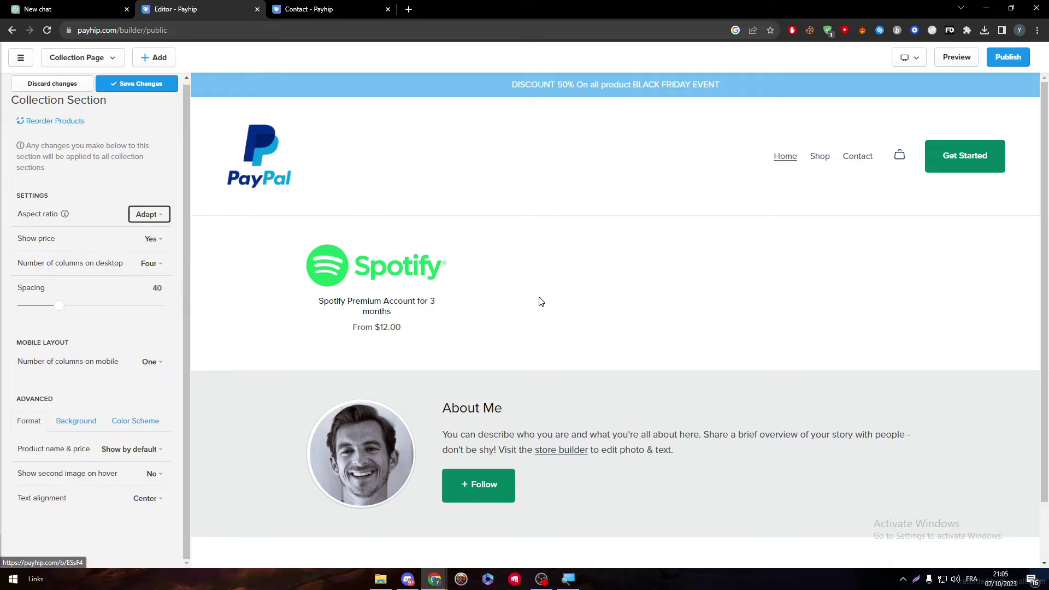
- Set desktop columns to Five and product spacing to 51
{"action": "left_click", "coordinate": [148, 264]}
{"action": "left_click", "coordinate": [104, 316]}
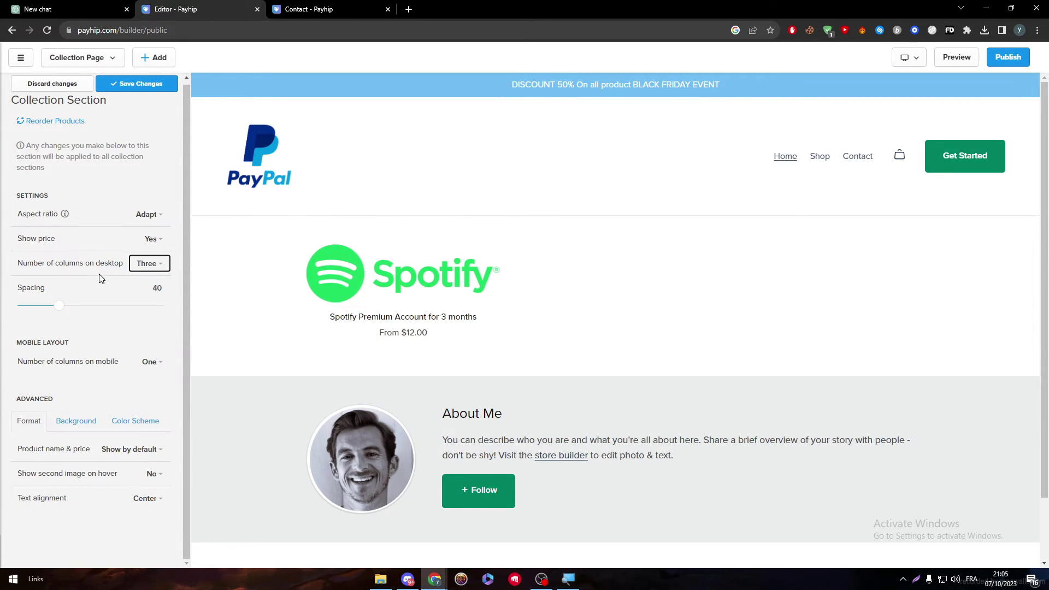
{"action": "left_click", "coordinate": [149, 264]}
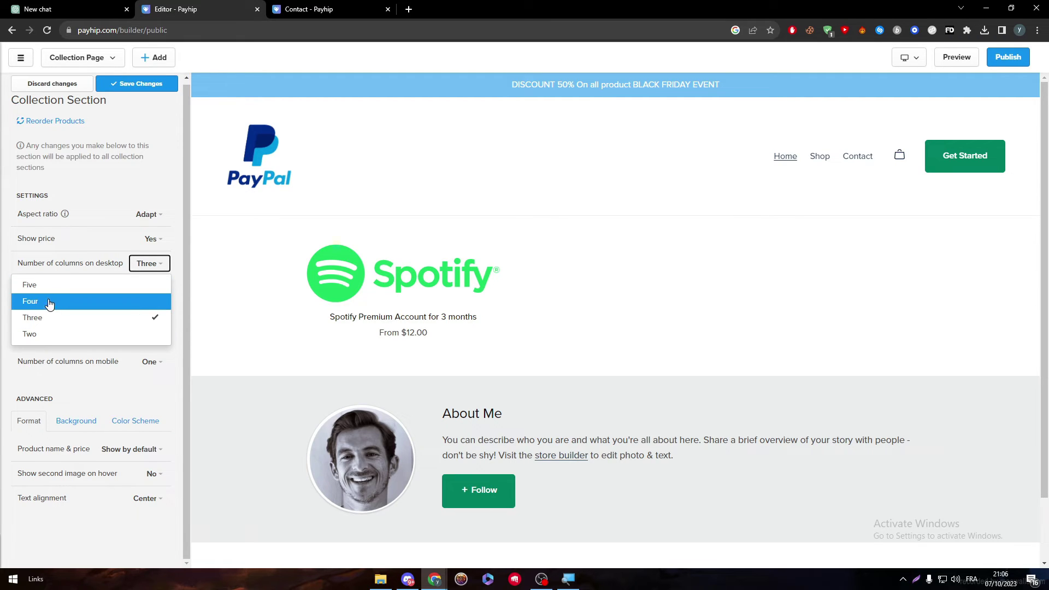
{"action": "left_click", "coordinate": [60, 287]}
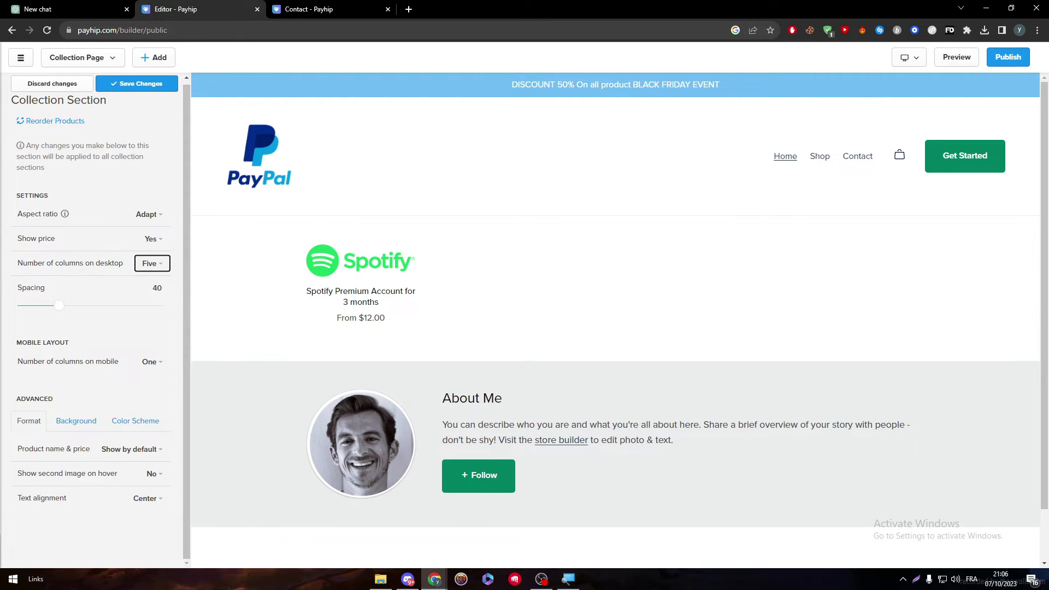
{"action": "left_click_drag", "start_coordinate": [58, 306], "coordinate": [121, 306]}
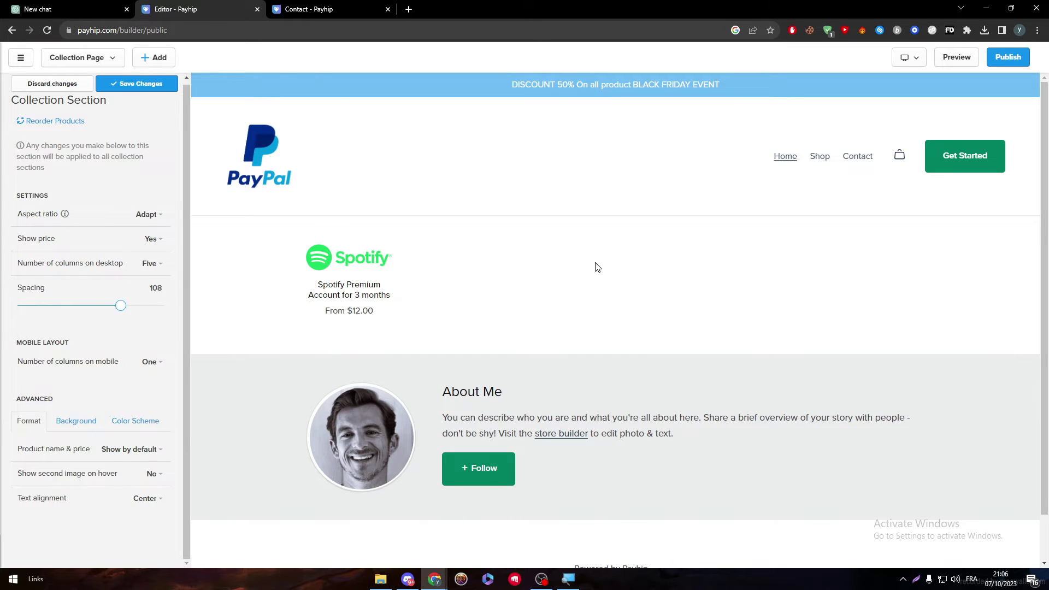
{"action": "left_click_drag", "start_coordinate": [120, 305], "coordinate": [69, 306]}
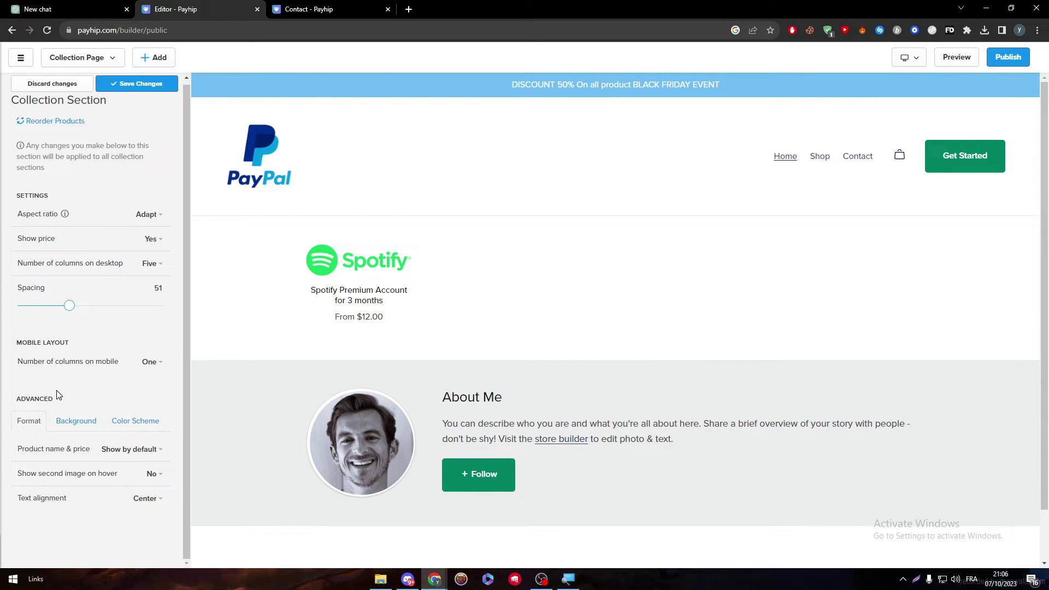
- Keep the collection background Full Width, apply the Highlight colour scheme, and save
{"action": "left_click", "coordinate": [97, 419]}
{"action": "left_click", "coordinate": [156, 440]}
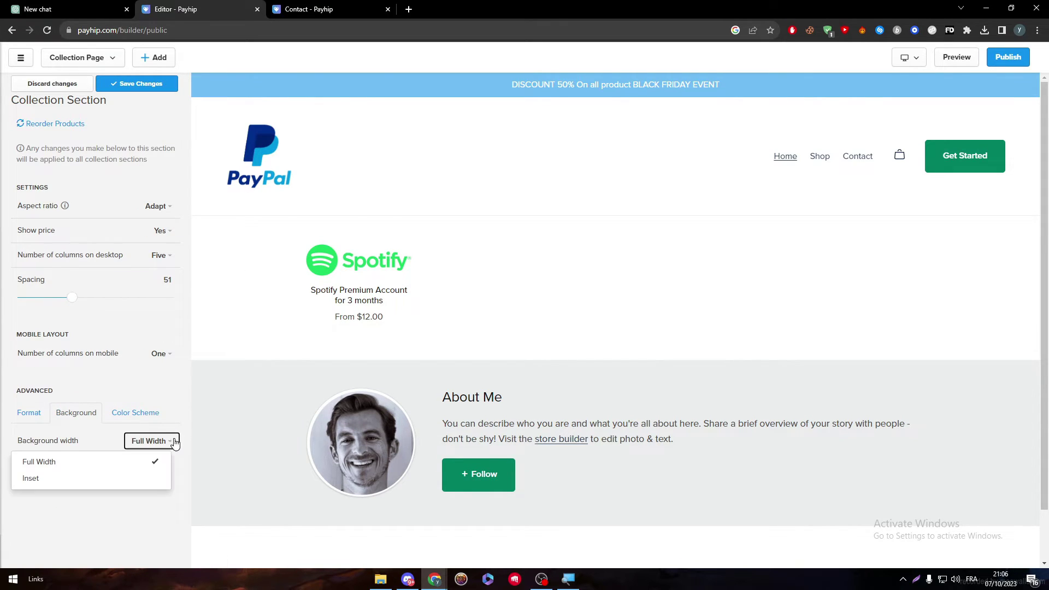
{"action": "left_click", "coordinate": [150, 400]}
{"action": "left_click", "coordinate": [130, 413]}
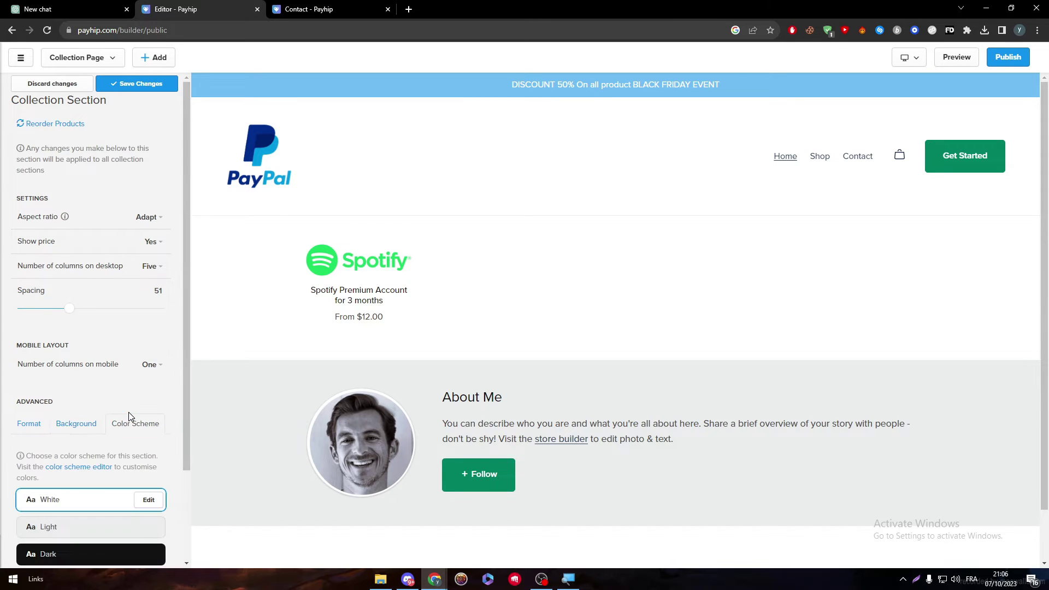
{"action": "left_click", "coordinate": [83, 528]}
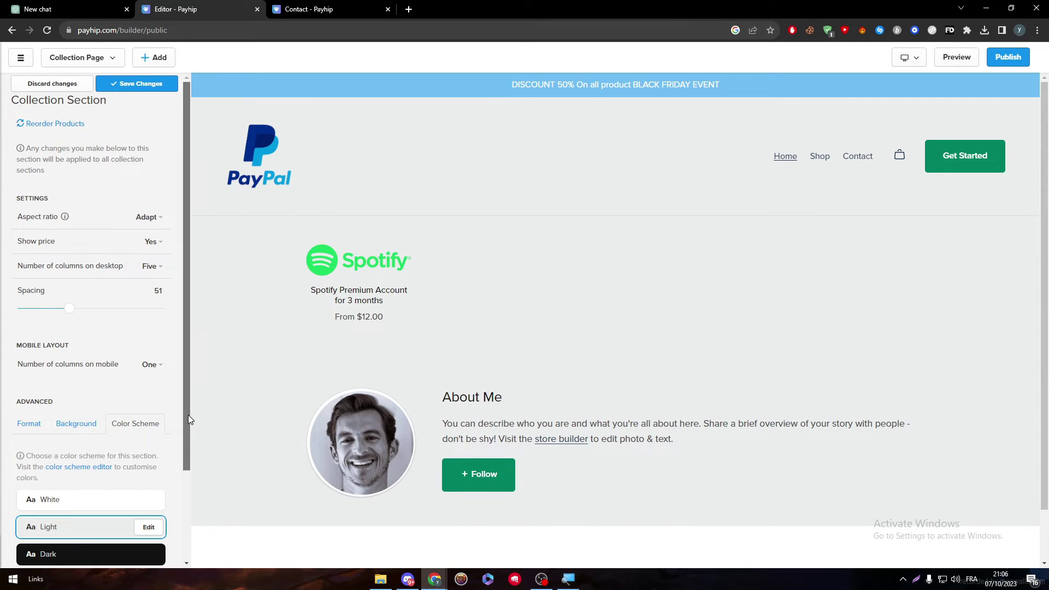
{"action": "scroll", "coordinate": [114, 515], "scroll_direction": "down", "scroll_amount": 2}
{"action": "left_click", "coordinate": [119, 498]}
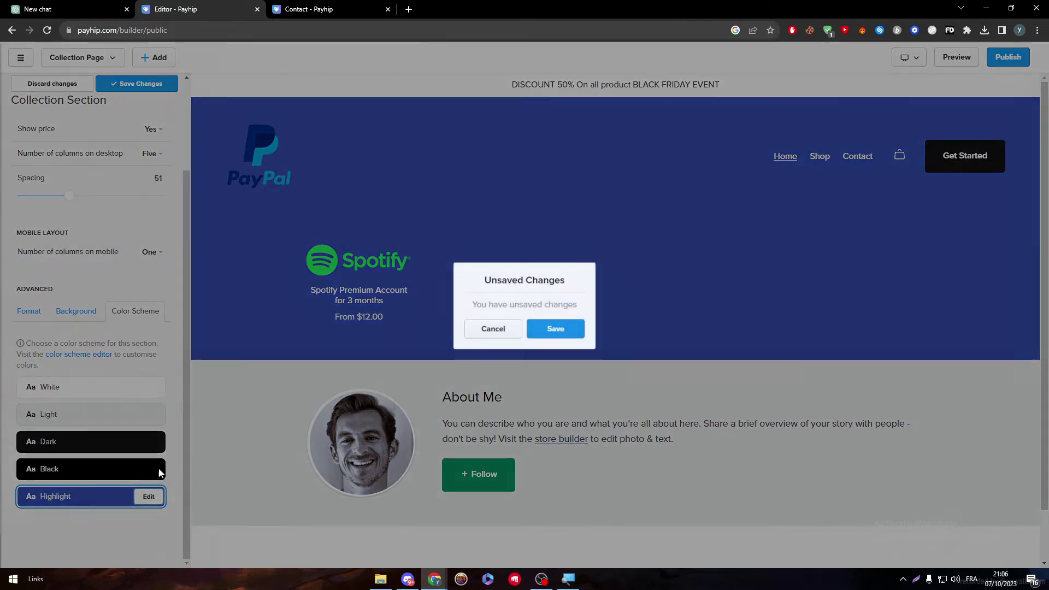
{"action": "left_click", "coordinate": [556, 329]}
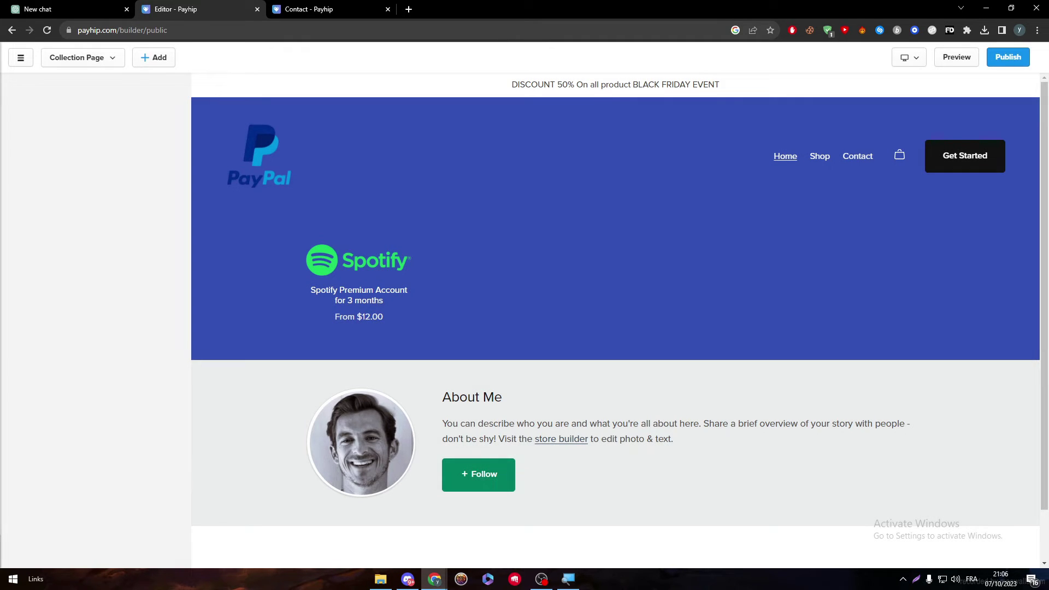
- Set Dark as the store's default colour scheme
{"action": "left_click", "coordinate": [95, 229]}
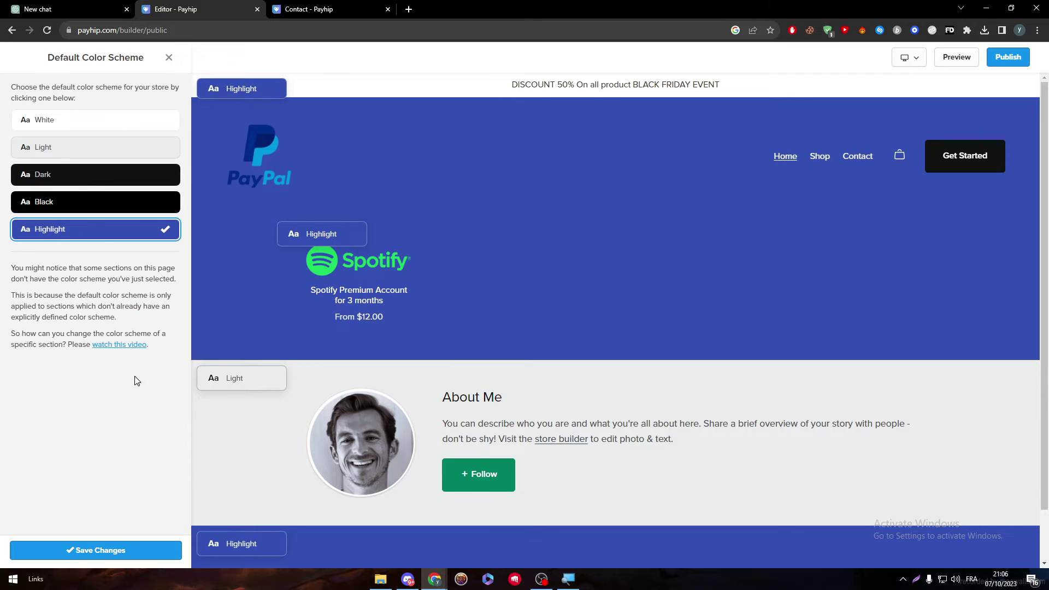
{"action": "left_click", "coordinate": [109, 202]}
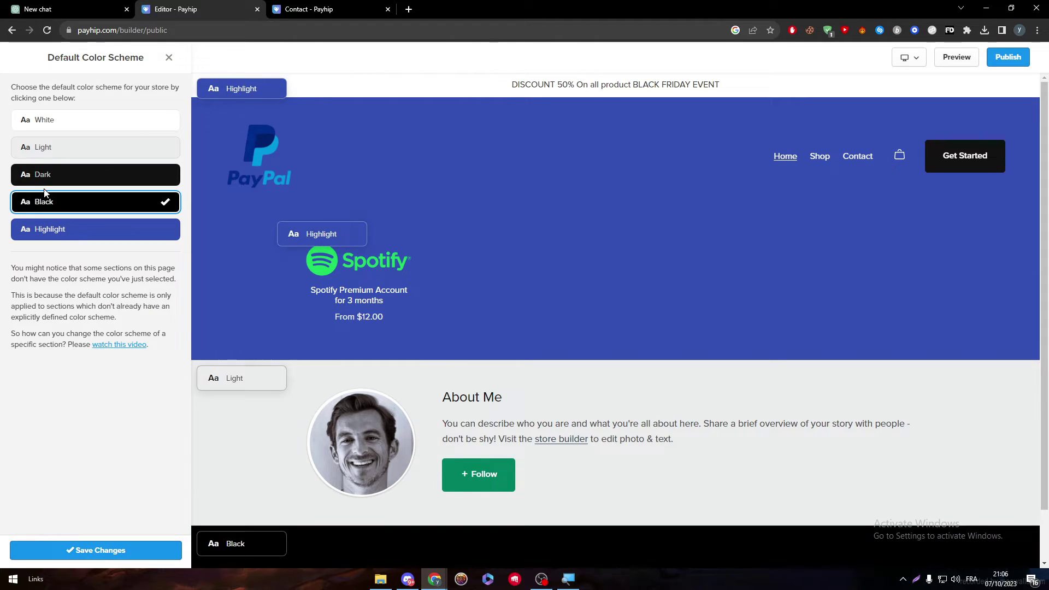
{"action": "left_click", "coordinate": [117, 175]}
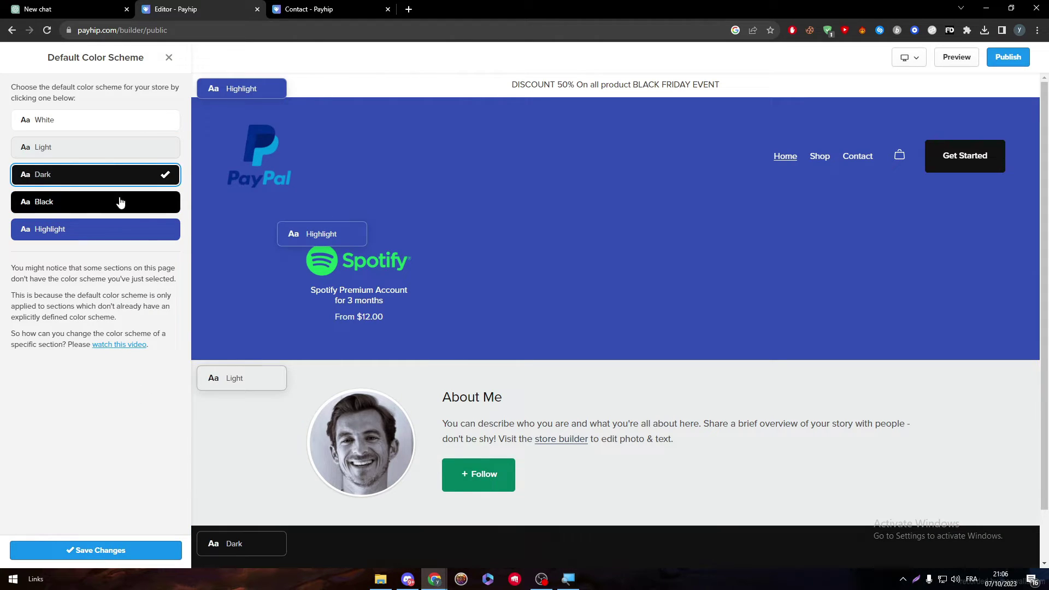
{"action": "left_click", "coordinate": [169, 58]}
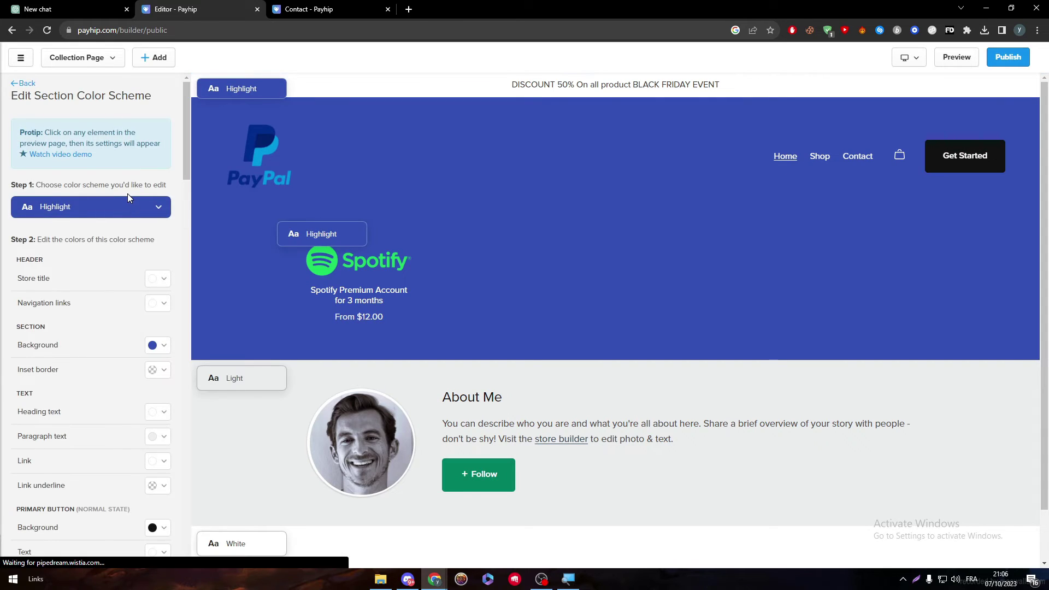
- Change the Highlight scheme's section background to grey #AAAAAA and save the colour scheme
{"action": "left_click", "coordinate": [162, 345]}
{"action": "left_click_drag", "start_coordinate": [134, 417], "coordinate": [118, 377]}
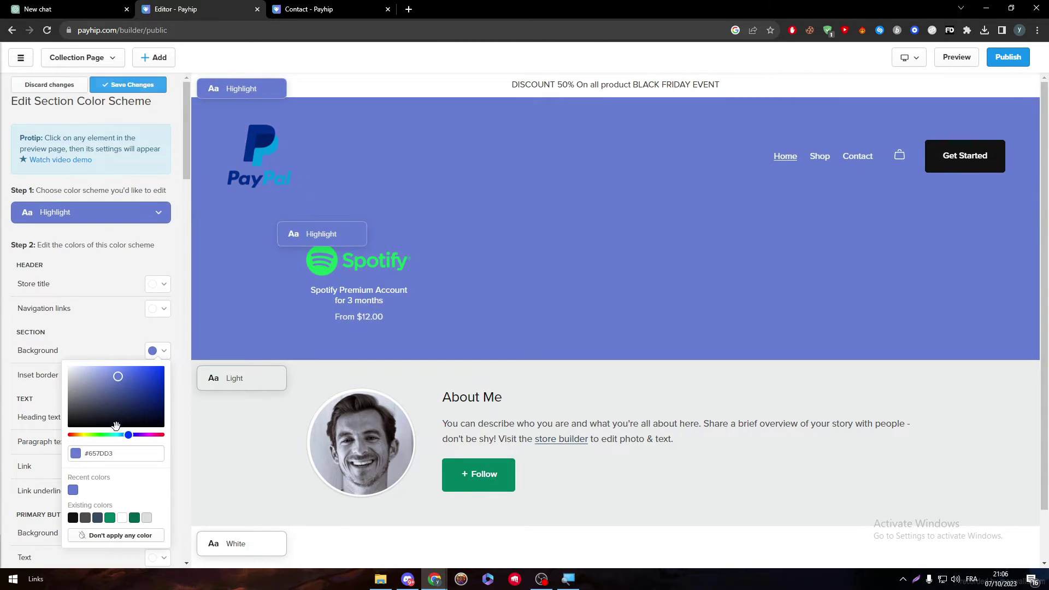
{"action": "left_click", "coordinate": [155, 435]}
{"action": "left_click_drag", "start_coordinate": [160, 435], "coordinate": [56, 437]}
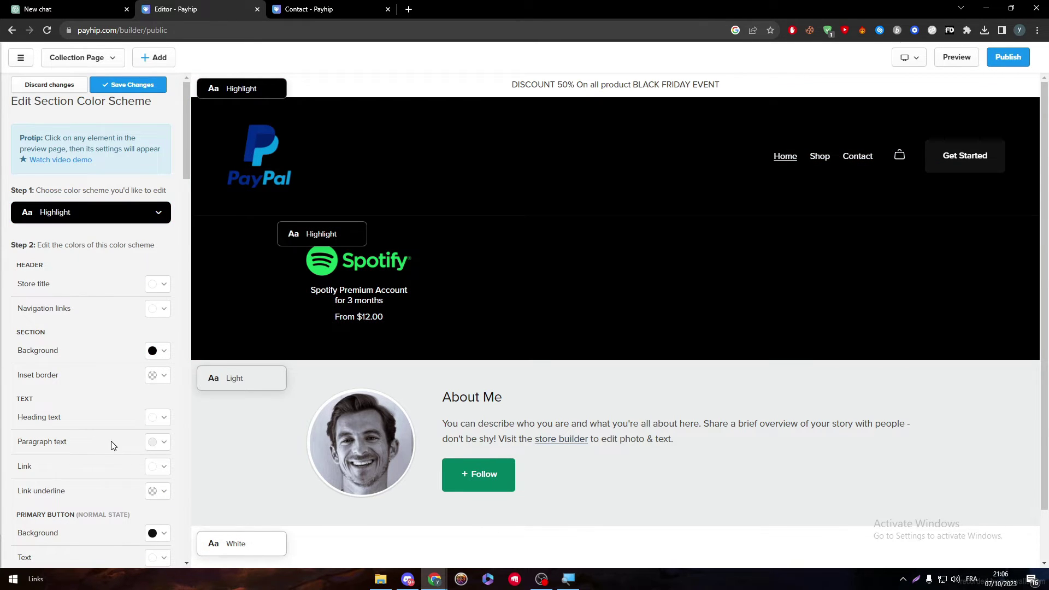
{"action": "left_click", "coordinate": [162, 291]}
{"action": "left_click", "coordinate": [9, 281]}
{"action": "left_click", "coordinate": [157, 350]}
{"action": "left_click", "coordinate": [72, 363]}
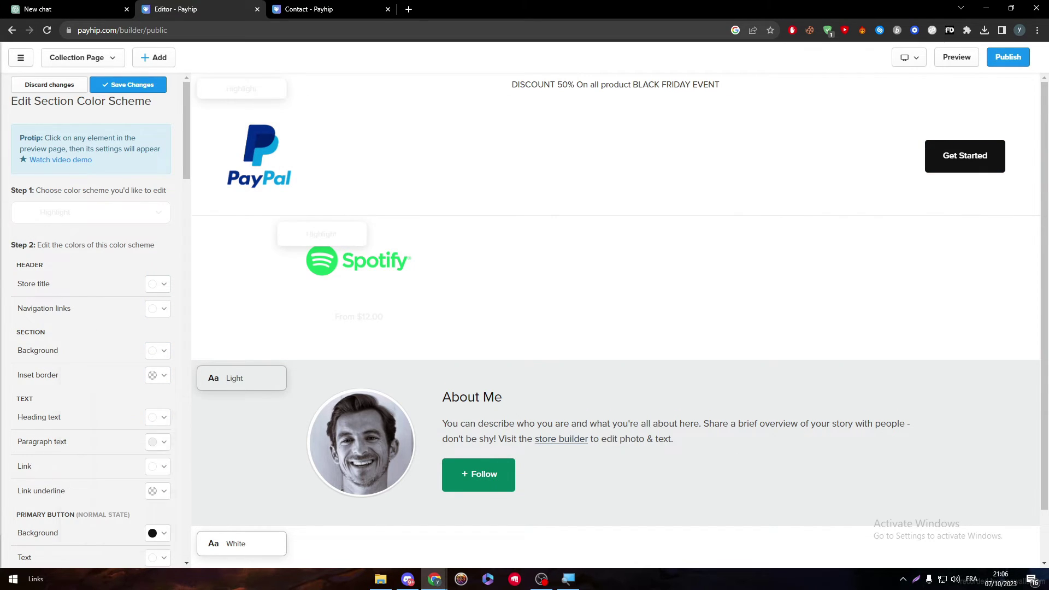
{"action": "left_click", "coordinate": [158, 350]}
{"action": "left_click_drag", "start_coordinate": [74, 394], "coordinate": [8, 384]}
{"action": "left_click", "coordinate": [127, 85]}
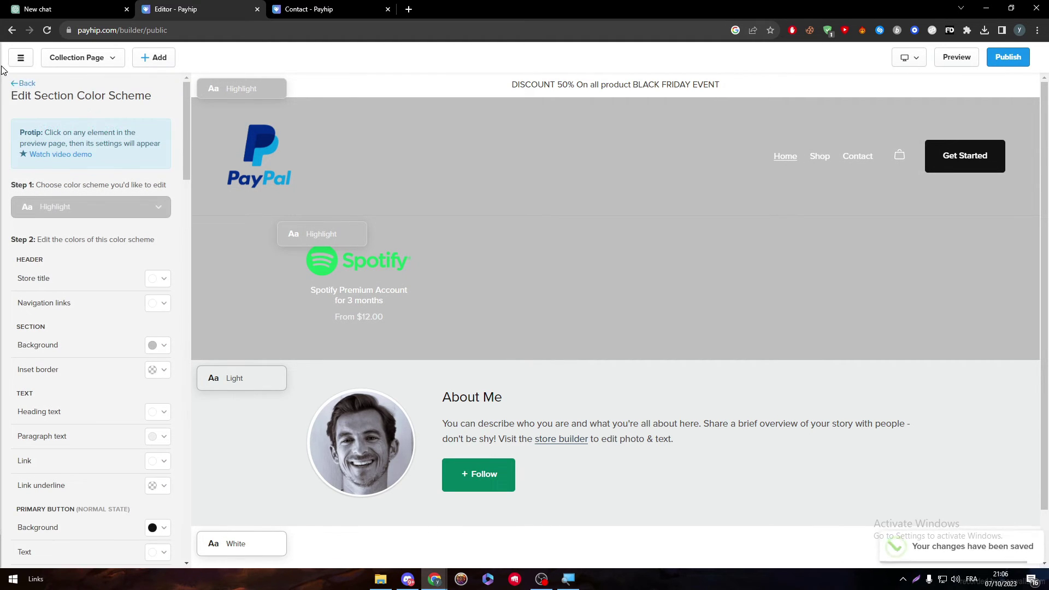
{"action": "left_click", "coordinate": [14, 87]}
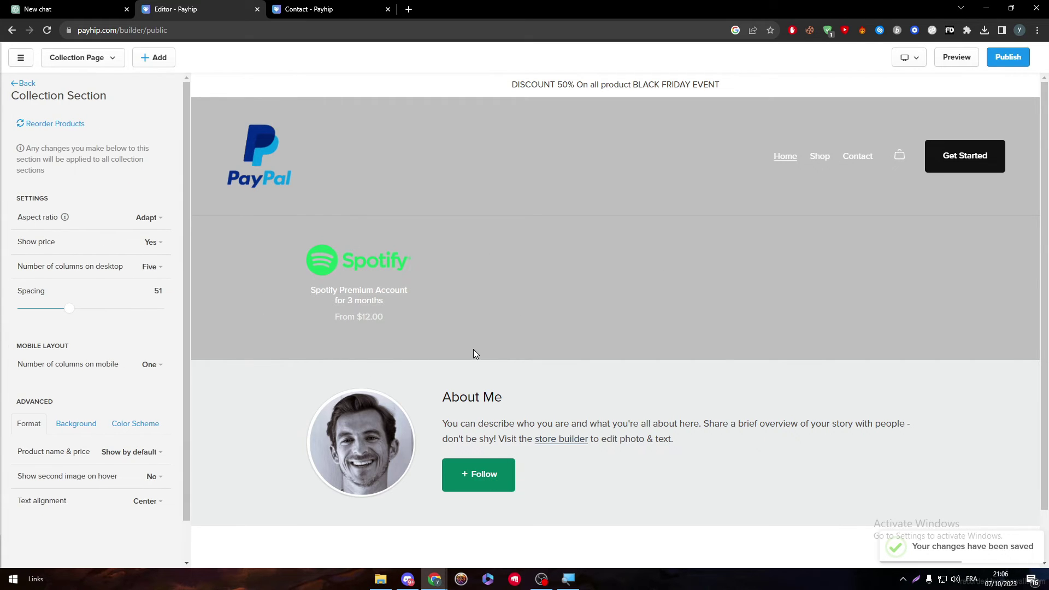
- Re-crop the About Me photo by setting its focal point
{"action": "left_click", "coordinate": [22, 85]}
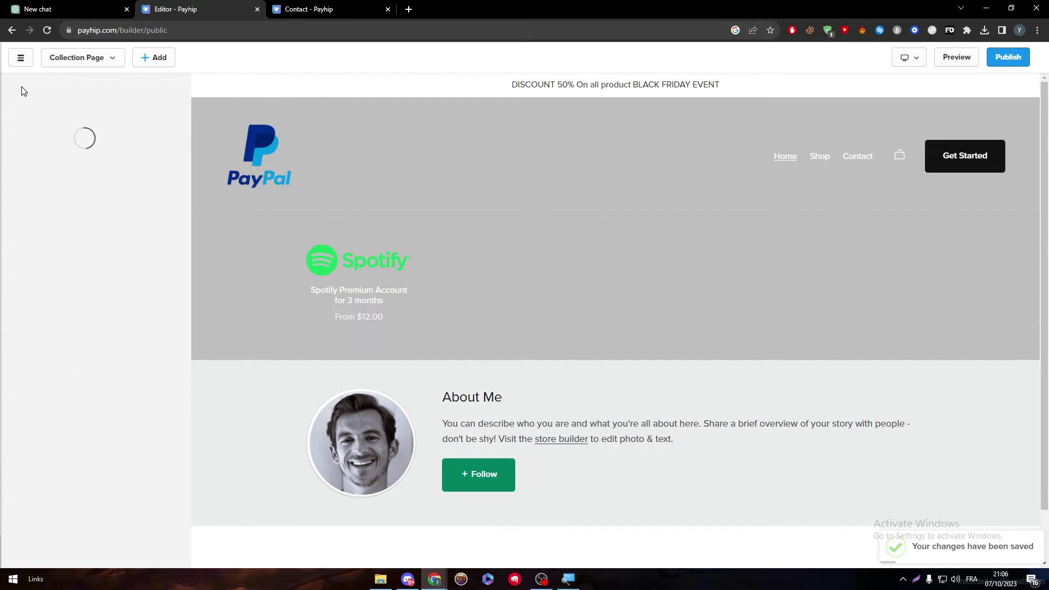
{"action": "left_click", "coordinate": [85, 204]}
{"action": "mouse_move", "coordinate": [99, 192]}
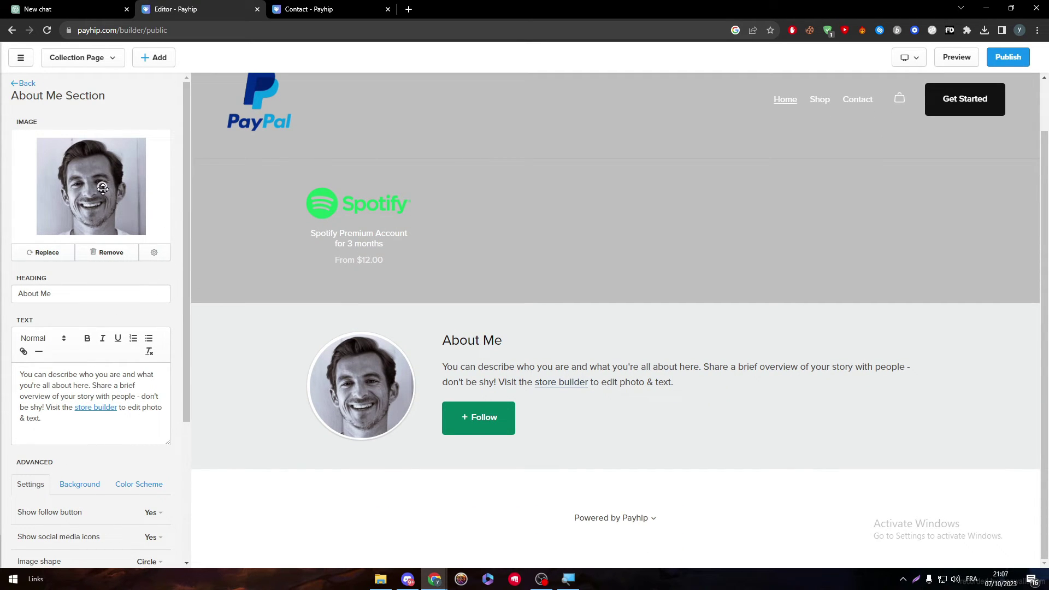
{"action": "left_click", "coordinate": [62, 202]}
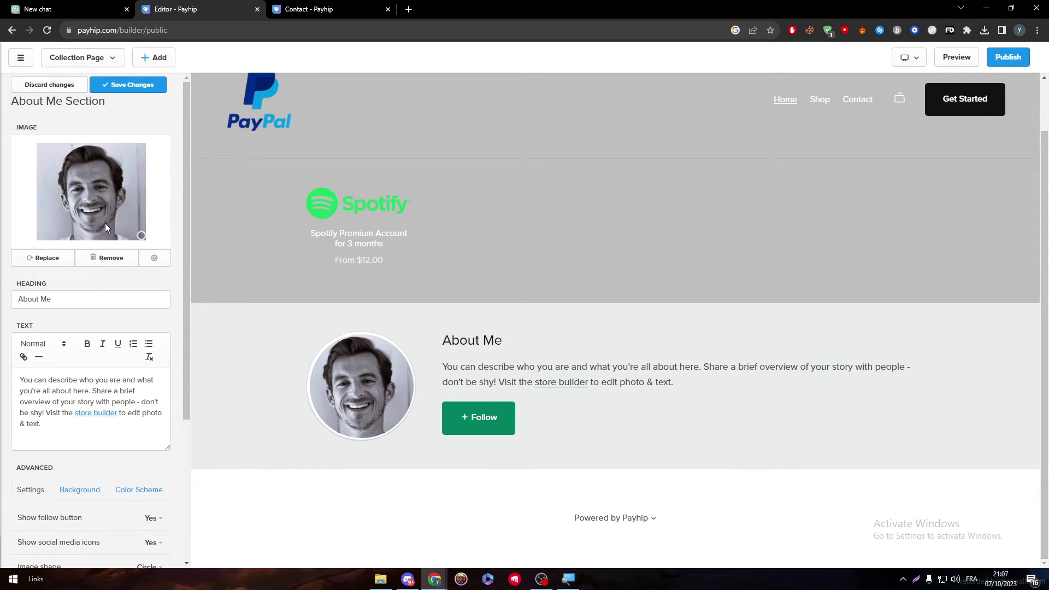
{"action": "left_click", "coordinate": [140, 236]}
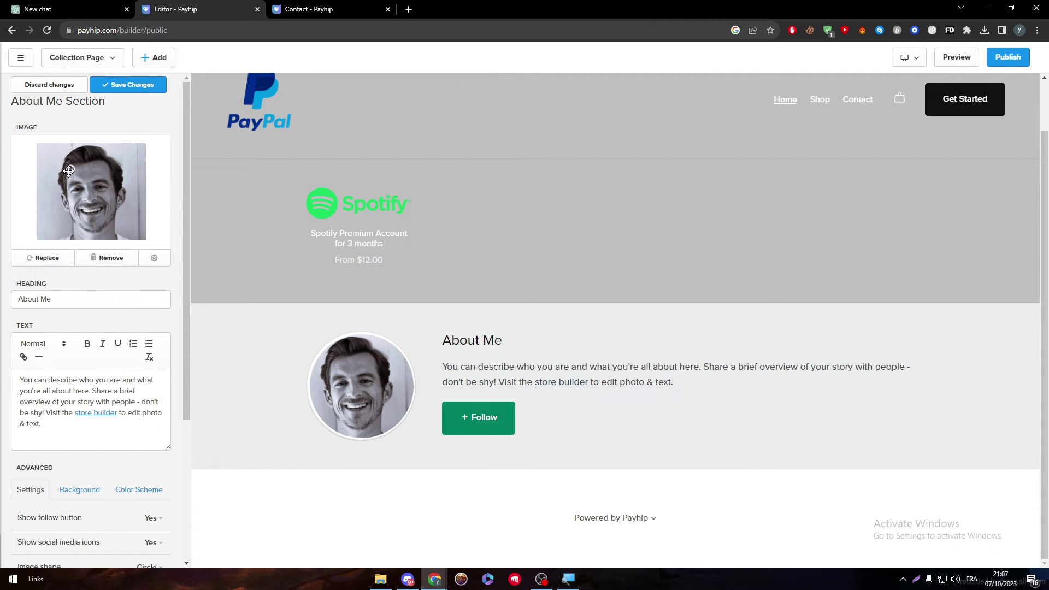
- Leave the About Me text unchanged, save the section, and publish the store
{"action": "left_click_drag", "start_coordinate": [52, 299], "coordinate": [18, 299]}
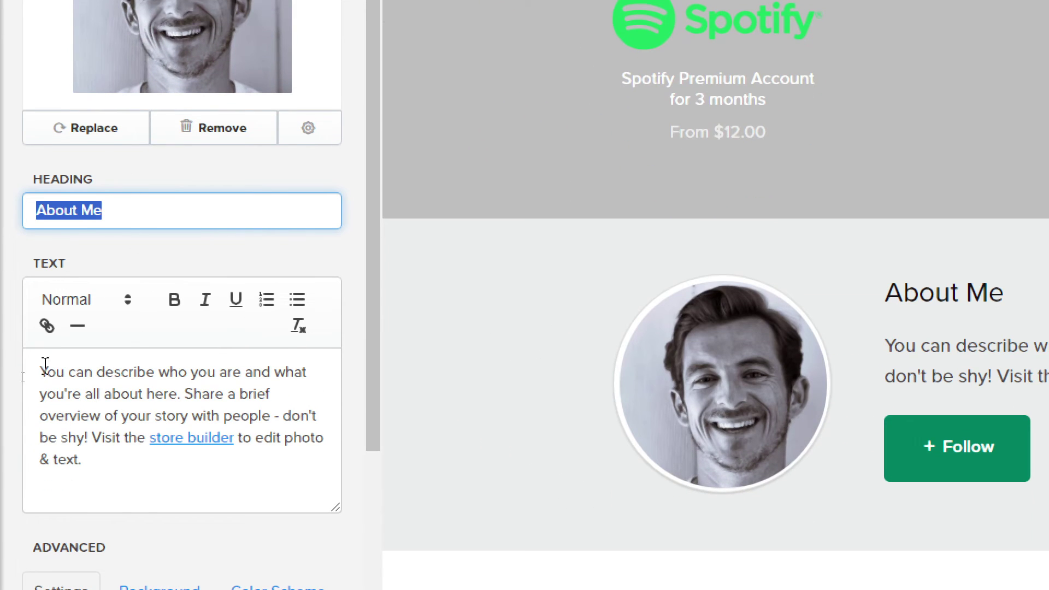
{"action": "left_click_drag", "start_coordinate": [101, 454], "coordinate": [17, 290]}
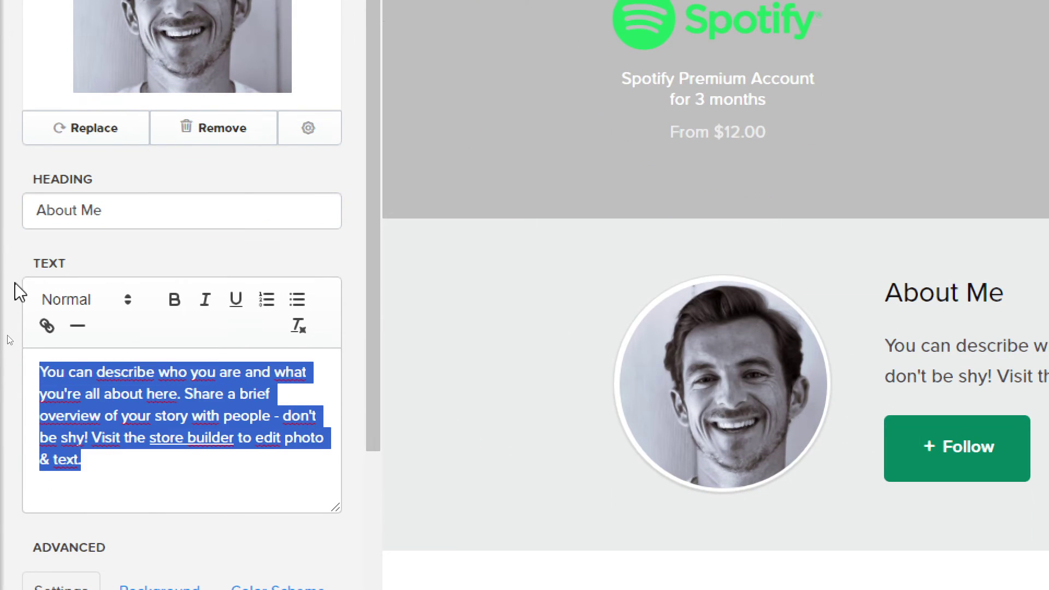
{"action": "left_click", "coordinate": [137, 204]}
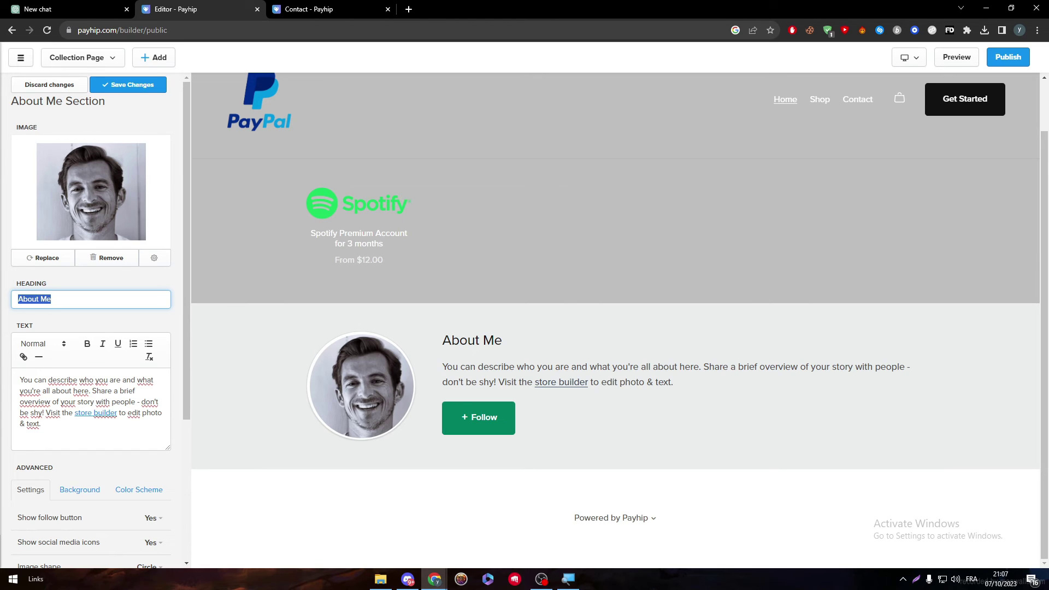
{"action": "left_click", "coordinate": [120, 322]}
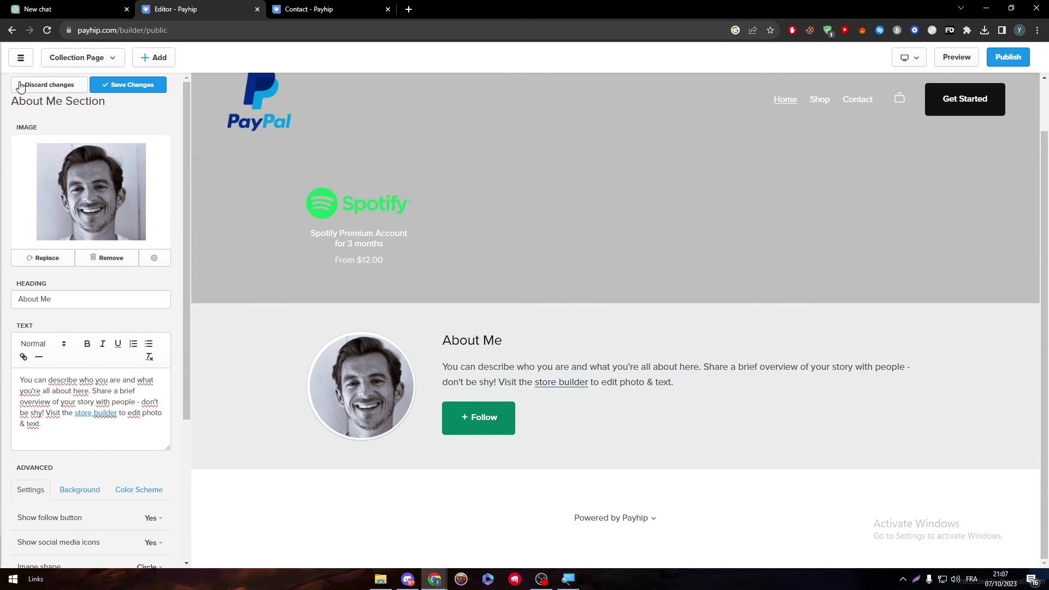
{"action": "left_click", "coordinate": [123, 85]}
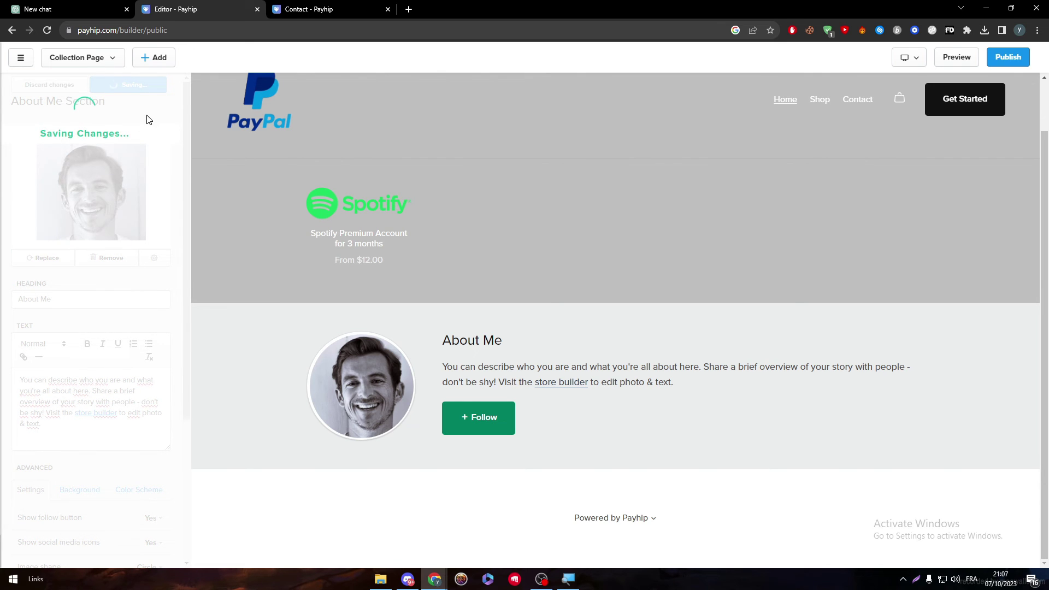
{"action": "left_click", "coordinate": [1009, 56]}
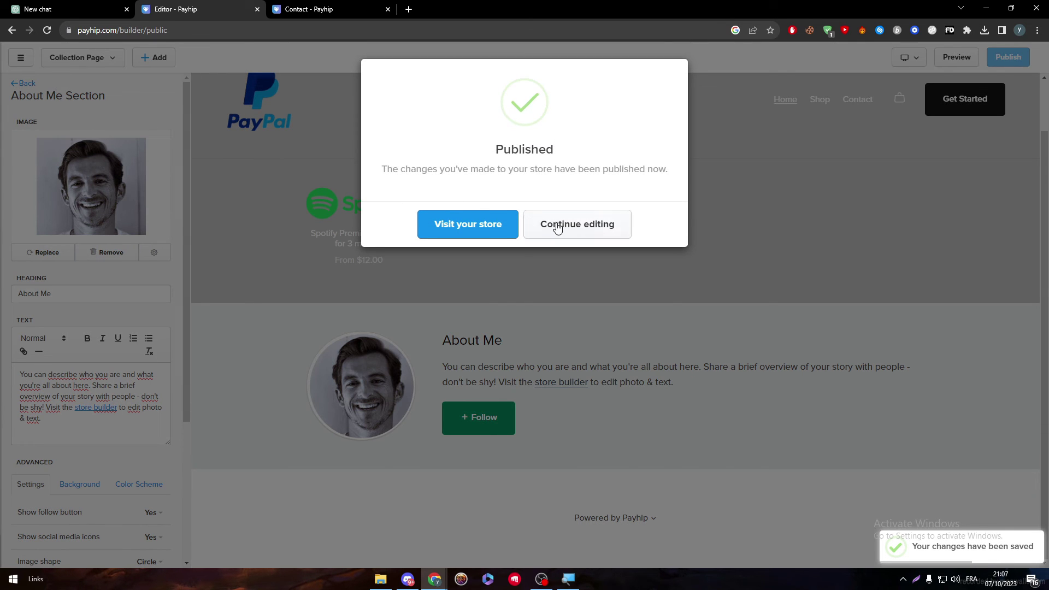
- Continue editing after publishing and open the Store Style settings (Colors, Fonts, Buttons, Themes)
{"action": "left_click", "coordinate": [555, 222]}
{"action": "left_click", "coordinate": [21, 85]}
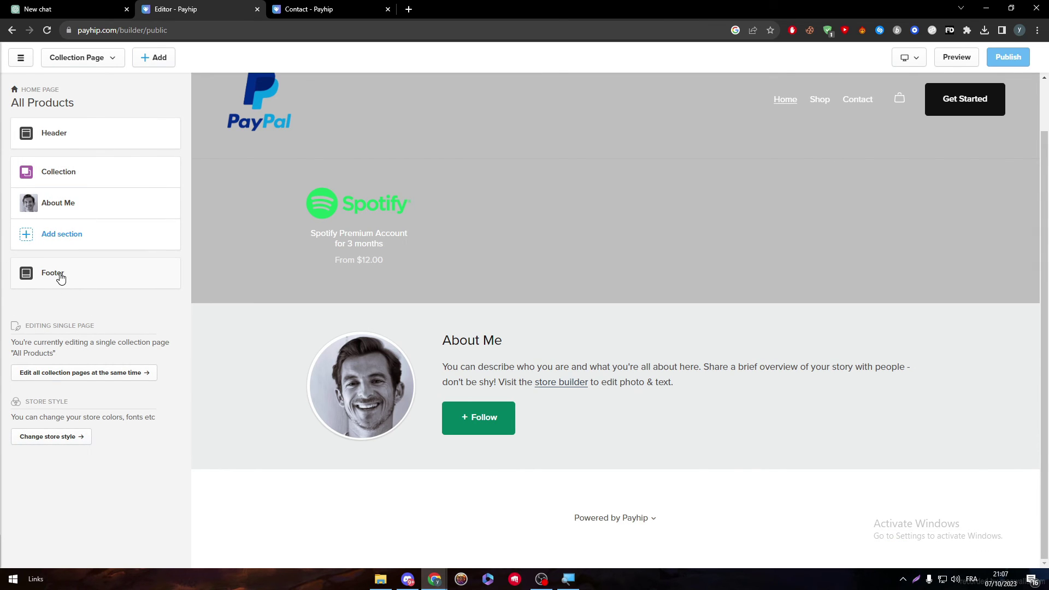
{"action": "left_click", "coordinate": [47, 437]}
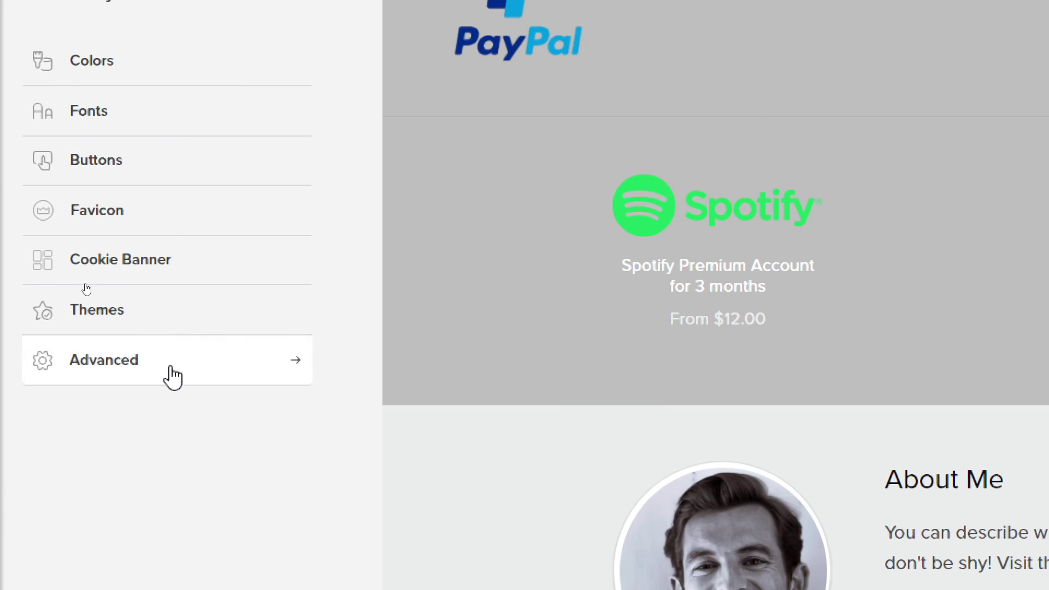
- Open Advanced store style for the page background image and custom CSS fields
{"action": "left_click", "coordinate": [88, 282]}
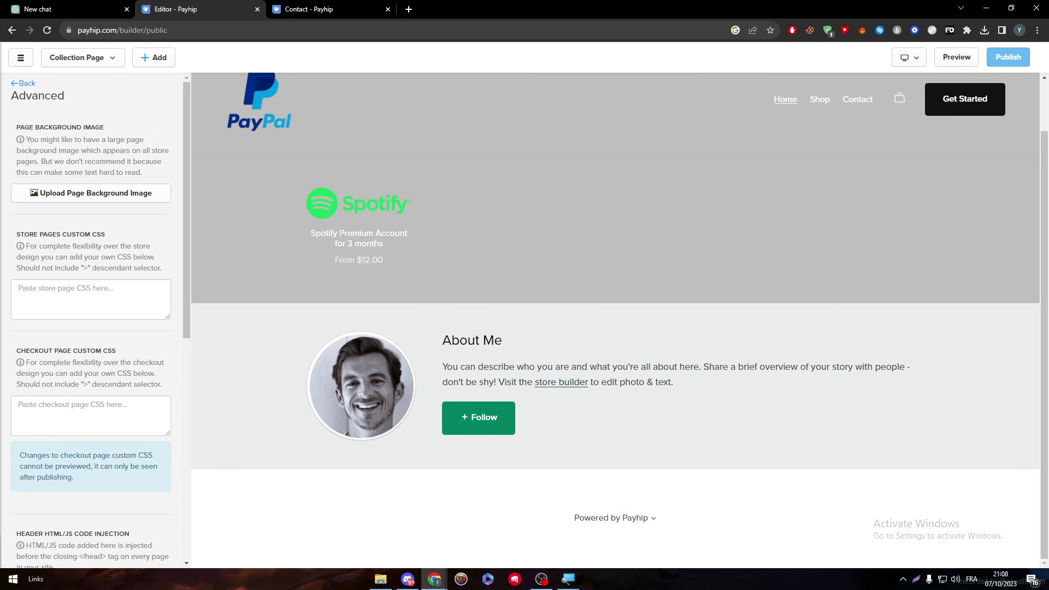